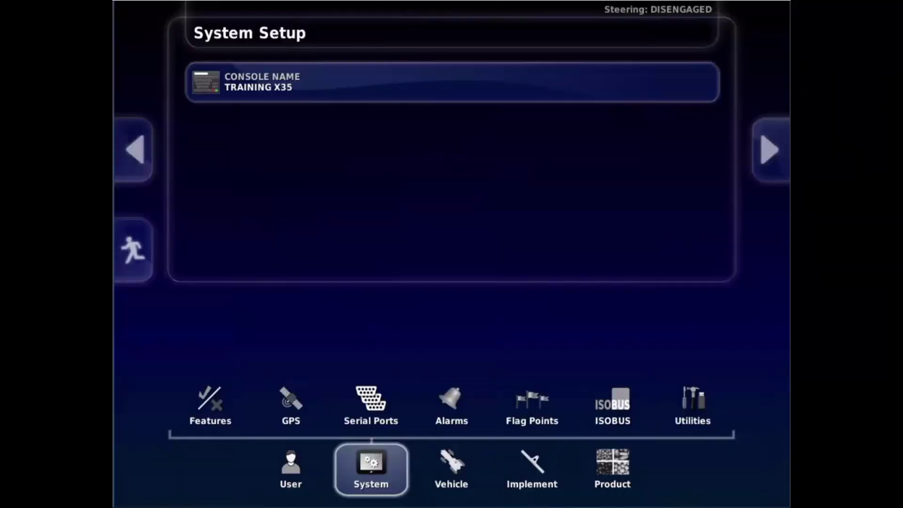
# Enable Headland Turns in the system's guidance features and return to the field guidance screen
pyautogui.click(210, 406)
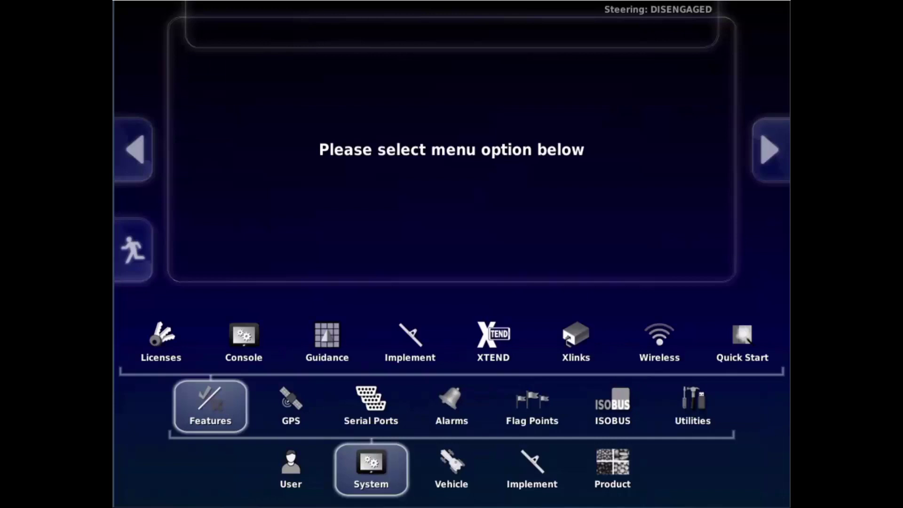
pyautogui.click(327, 343)
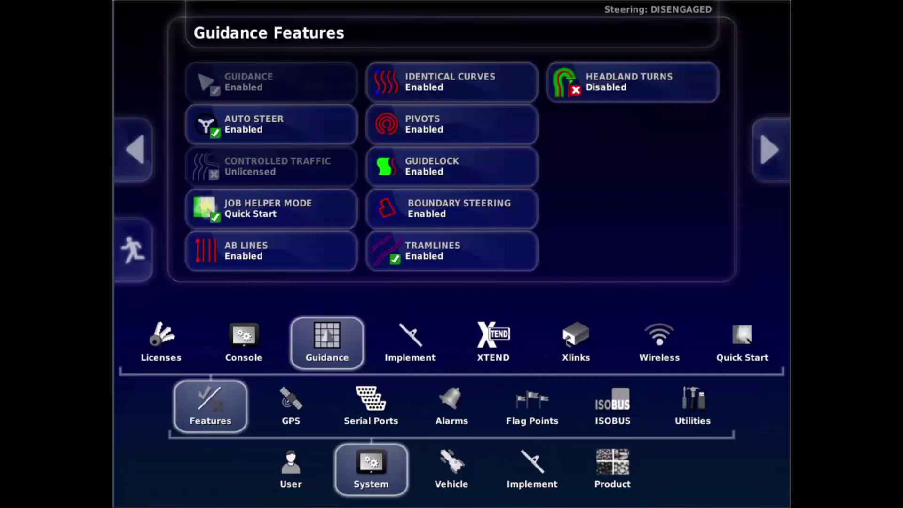
pyautogui.click(632, 81)
pyautogui.click(502, 132)
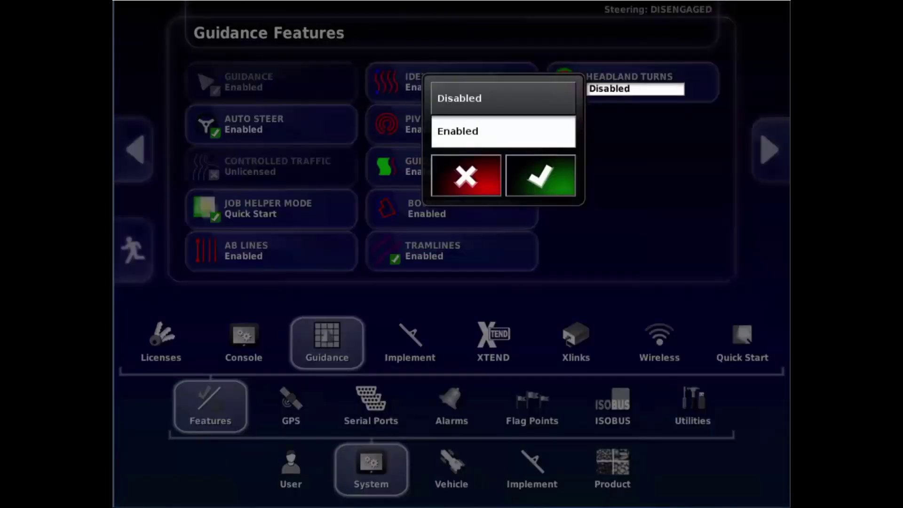
pyautogui.click(540, 176)
pyautogui.click(540, 175)
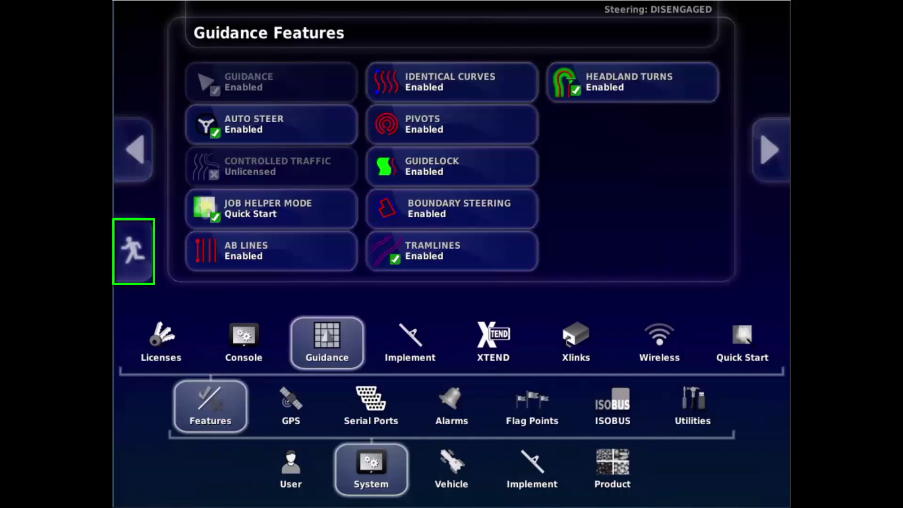
pyautogui.click(134, 250)
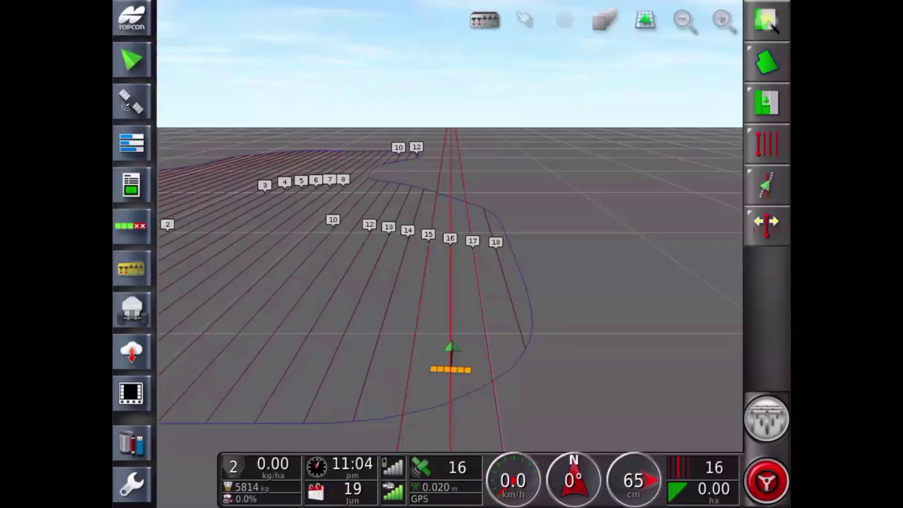
# Enable the headland for the current field and set its width to 2 swaths
pyautogui.click(766, 61)
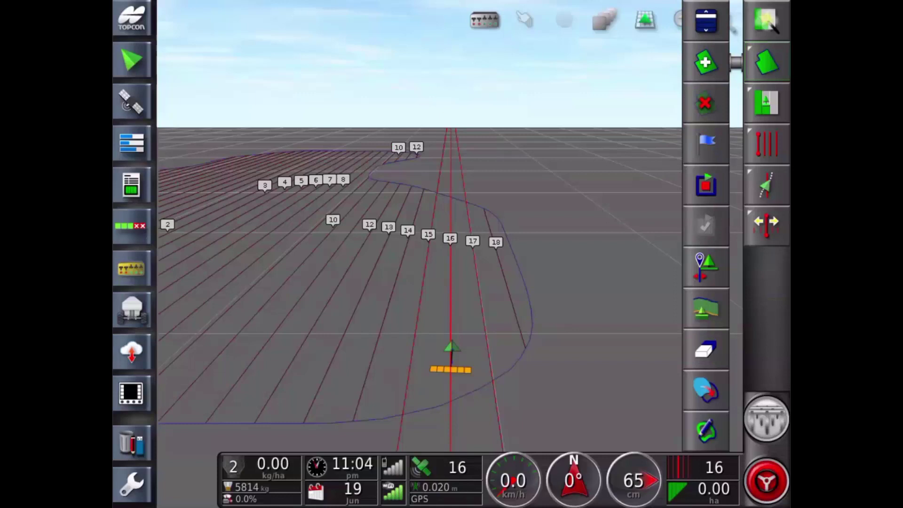
pyautogui.click(706, 308)
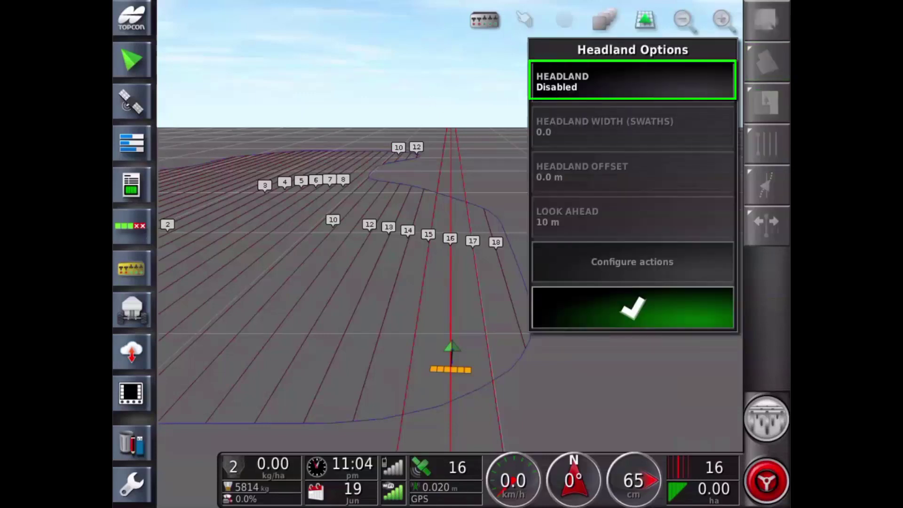
pyautogui.click(632, 81)
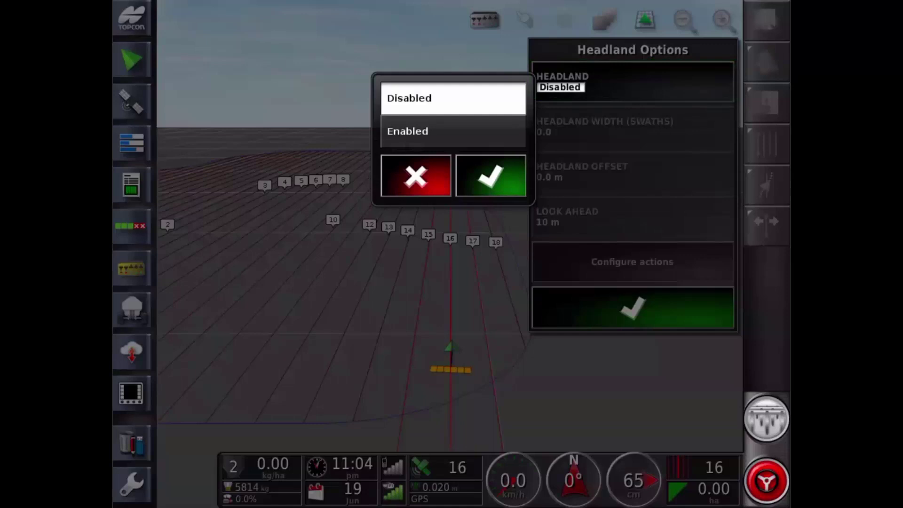
pyautogui.click(453, 132)
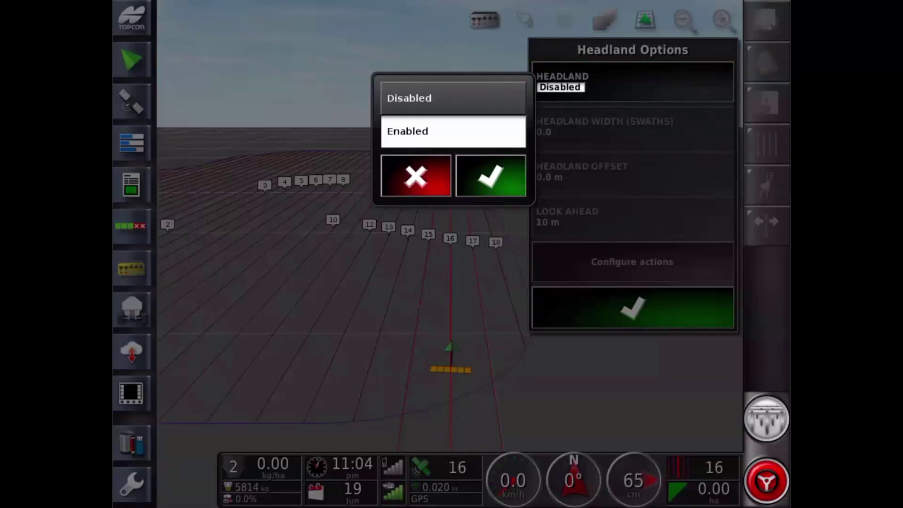
pyautogui.press('Return')
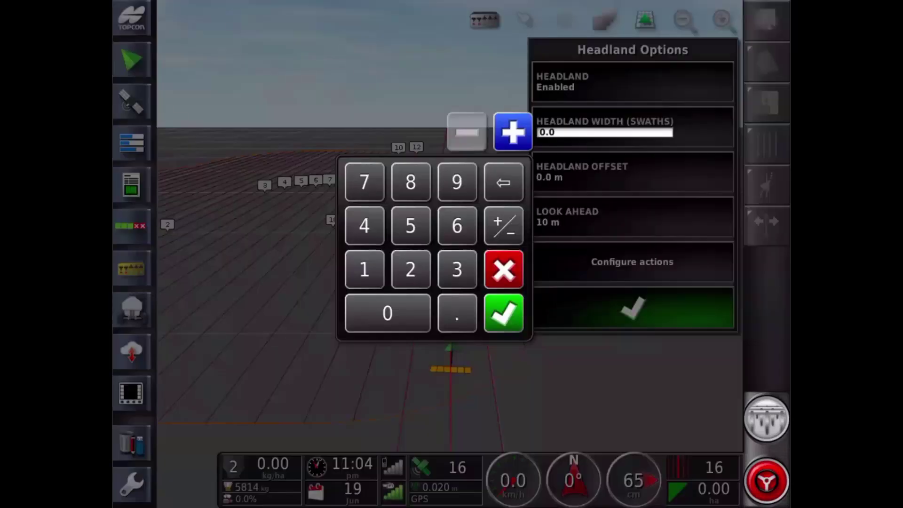
pyautogui.press('Return')
pyautogui.click(410, 269)
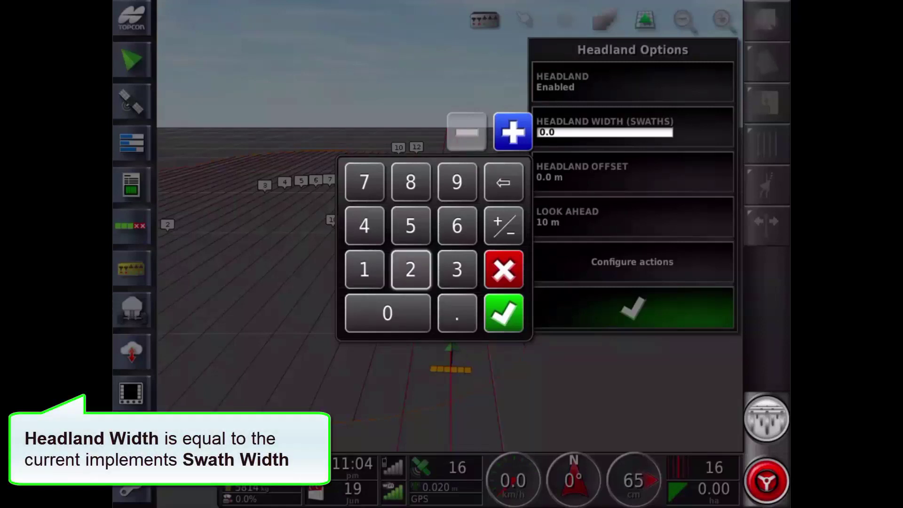
pyautogui.click(504, 313)
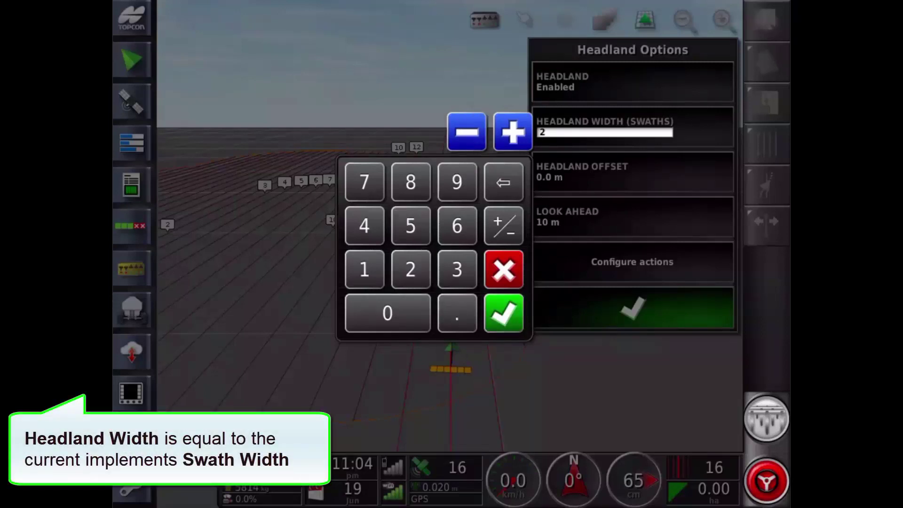
# Try a headland offset of 25 m and reset the offset to 0 m
pyautogui.click(633, 171)
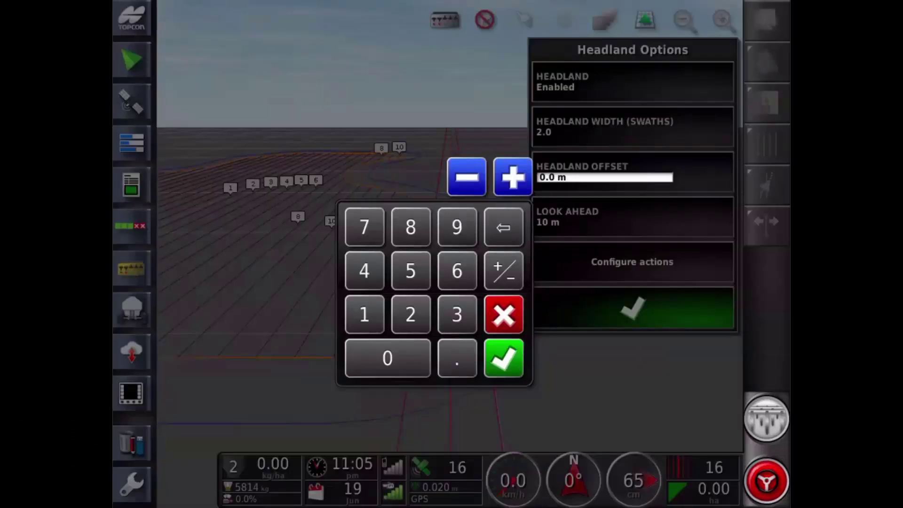
pyautogui.click(411, 314)
pyautogui.click(410, 270)
pyautogui.click(503, 359)
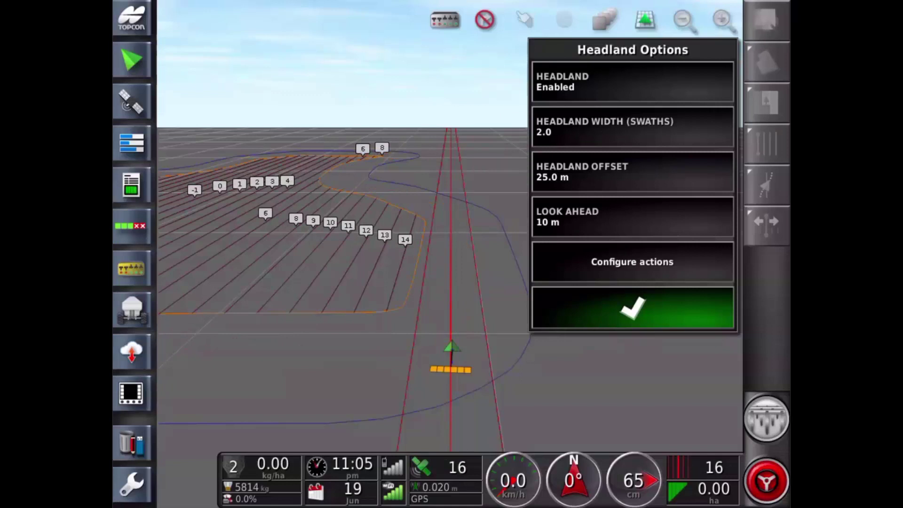
pyautogui.click(632, 171)
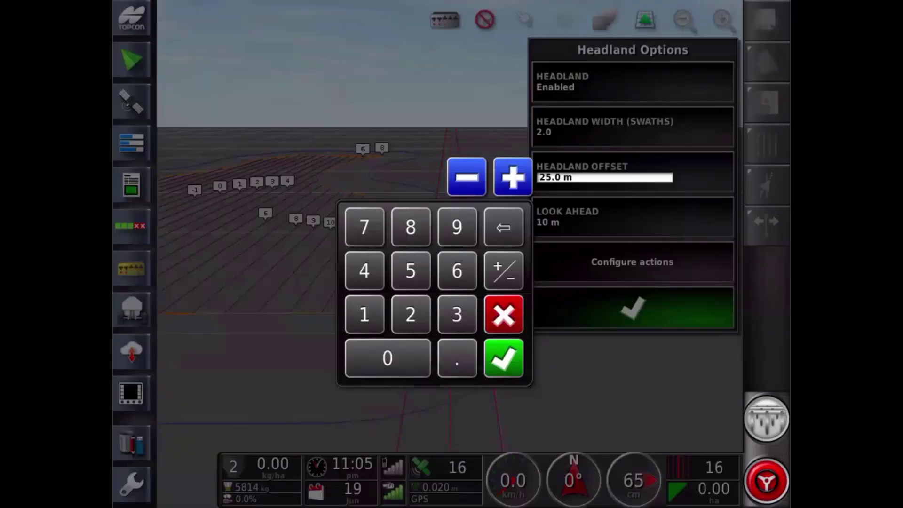
pyautogui.click(387, 358)
pyautogui.click(504, 358)
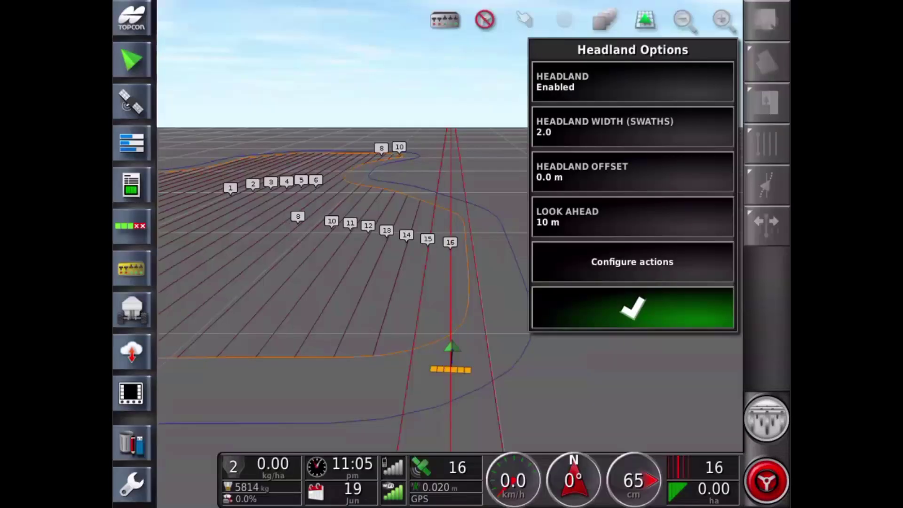
# Set the headland look-ahead distance to 12 m
pyautogui.click(633, 216)
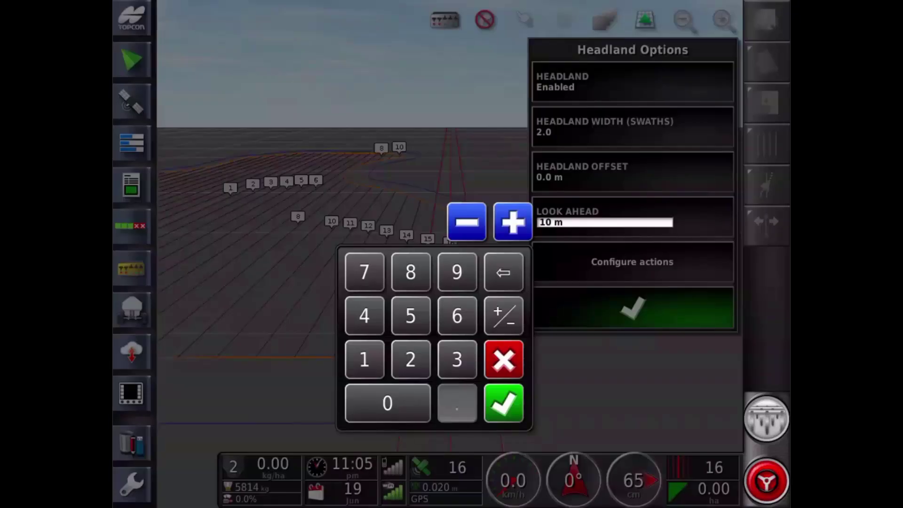
pyautogui.click(364, 359)
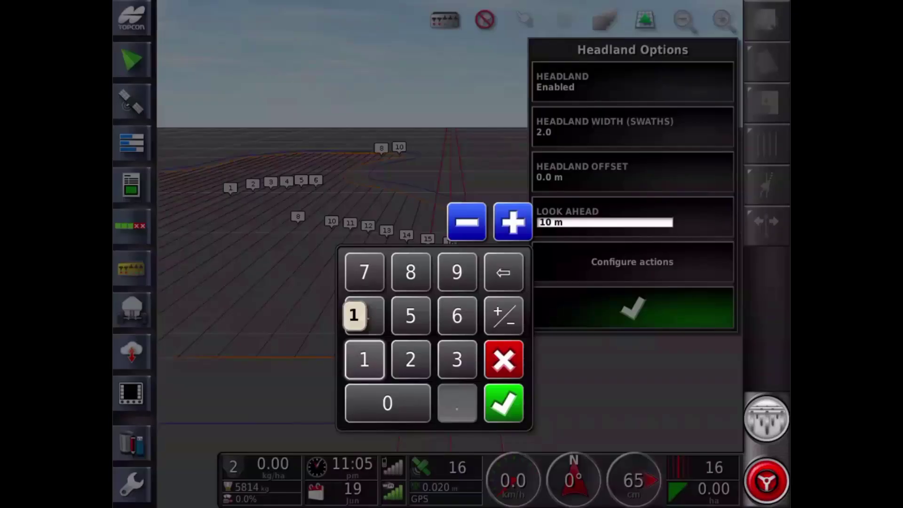
pyautogui.click(410, 359)
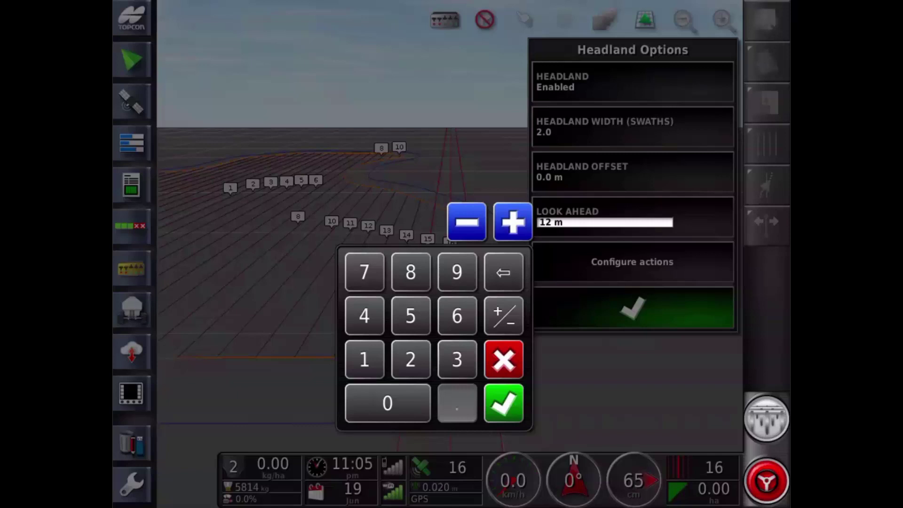
pyautogui.click(503, 402)
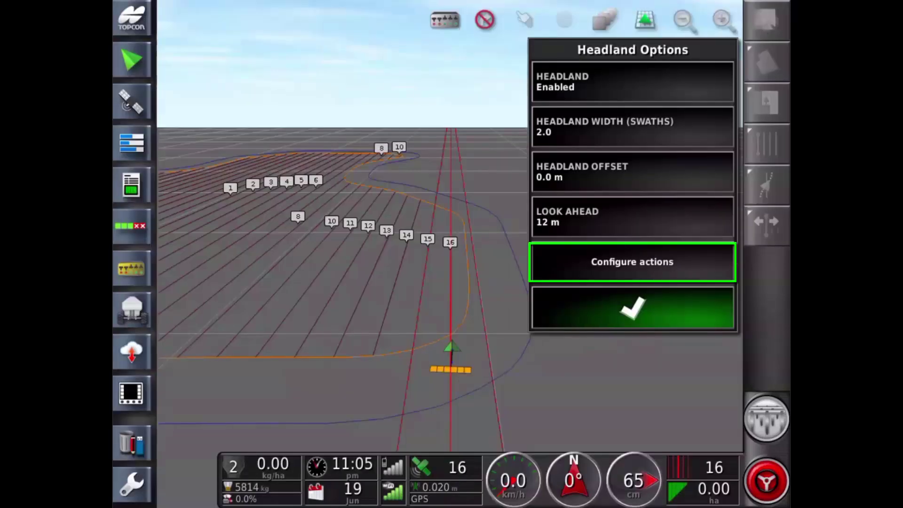
# Enable the Auto Zoom headland action with a zoom level of 6
pyautogui.click(633, 262)
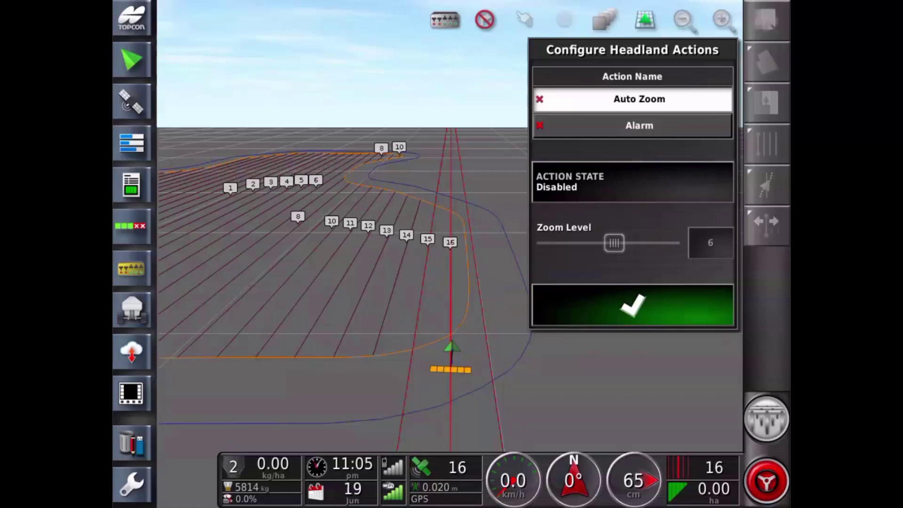
pyautogui.click(632, 182)
pyautogui.click(453, 231)
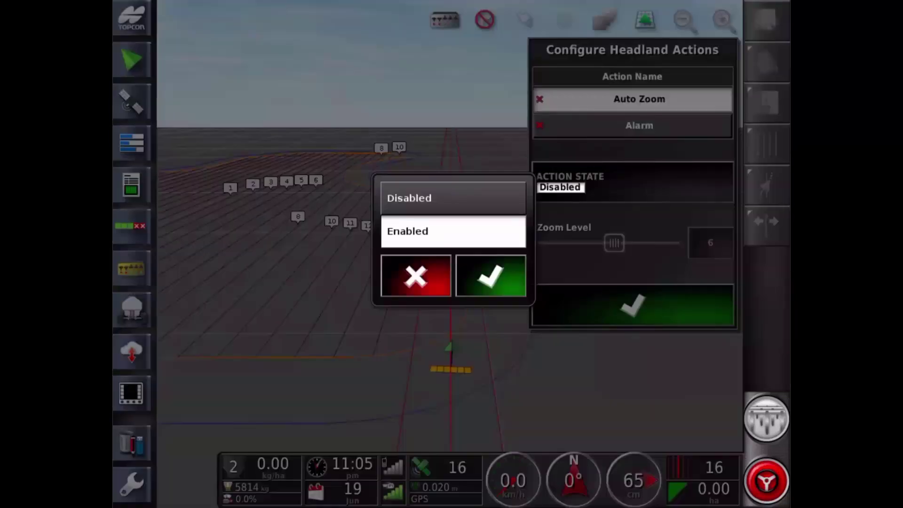
pyautogui.click(491, 276)
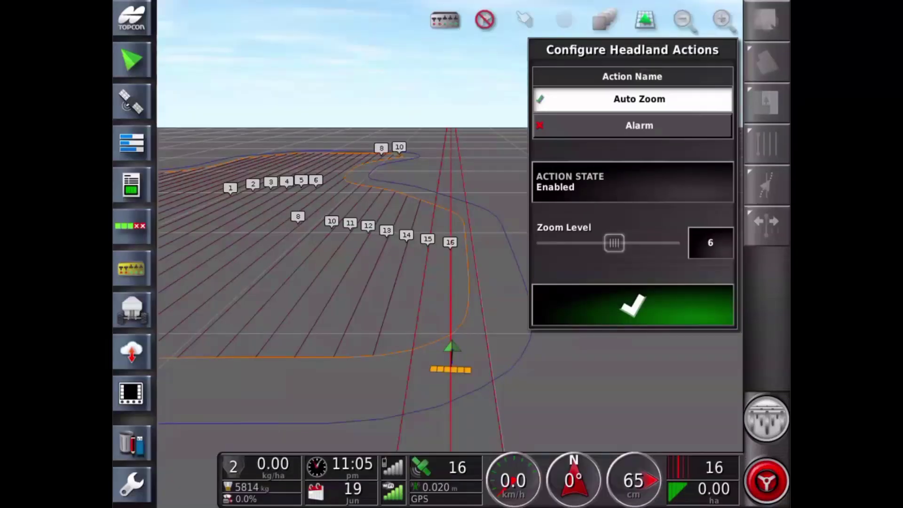
pyautogui.moveTo(615, 242)
pyautogui.mouseDown()
pyautogui.moveTo(642, 243)
pyautogui.moveTo(600, 242)
pyautogui.moveTo(614, 242)
pyautogui.mouseUp()
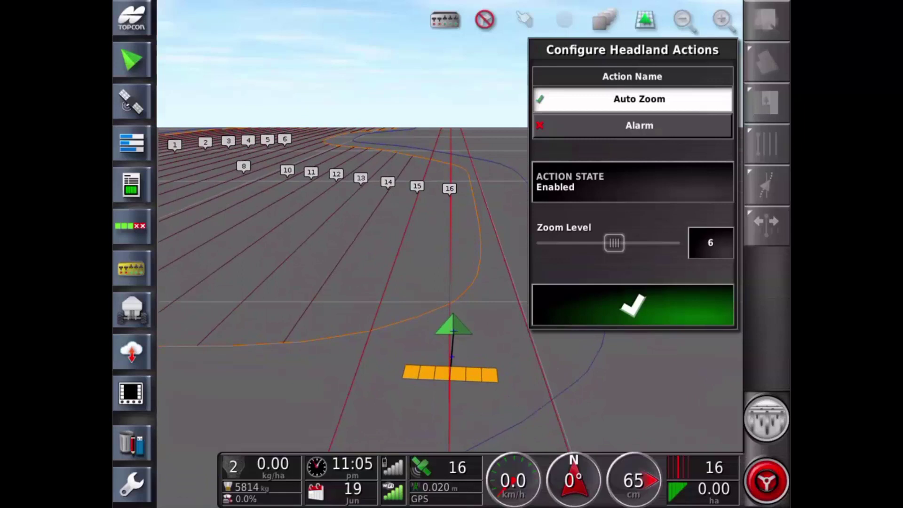
# Enable the Alarm headland action with the message "Approaching headland"
pyautogui.click(633, 125)
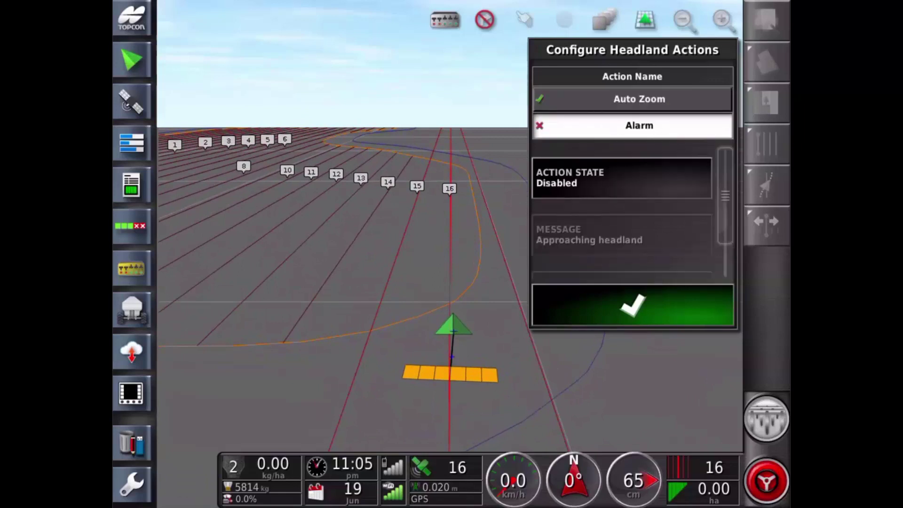
pyautogui.click(633, 166)
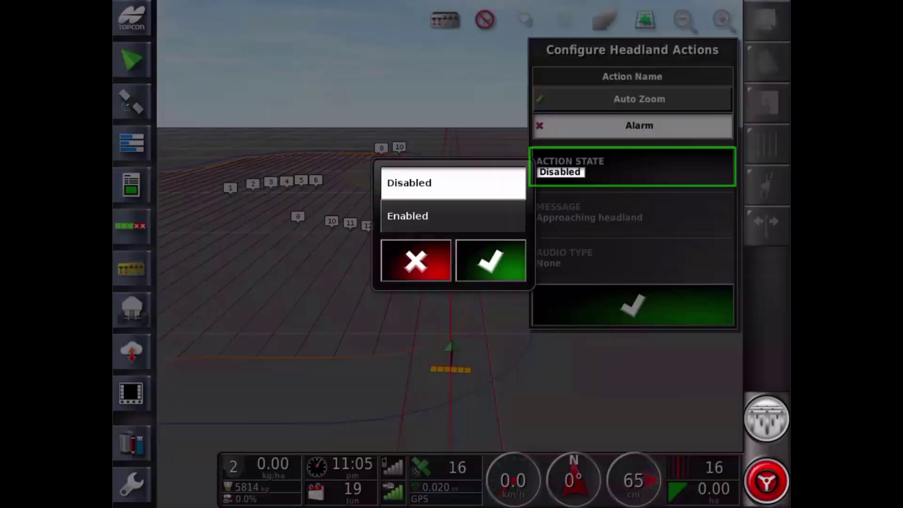
pyautogui.click(490, 260)
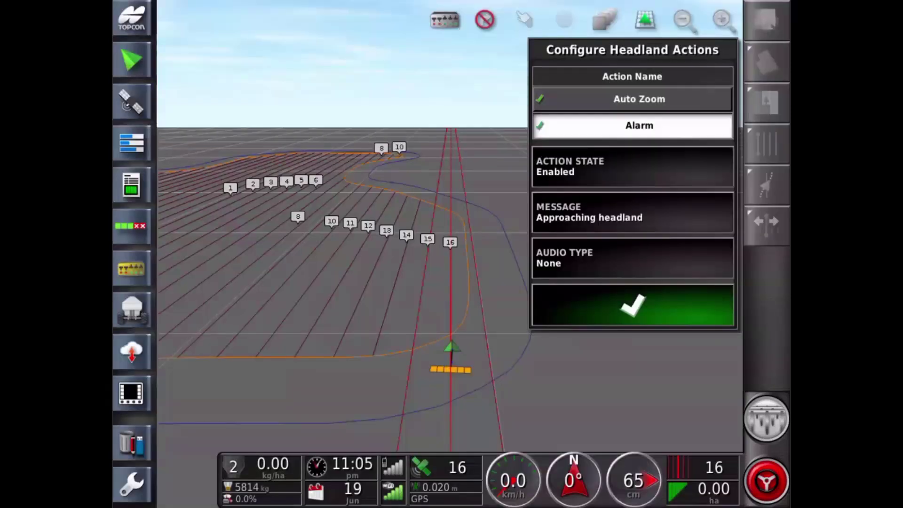
pyautogui.click(633, 212)
pyautogui.click(631, 367)
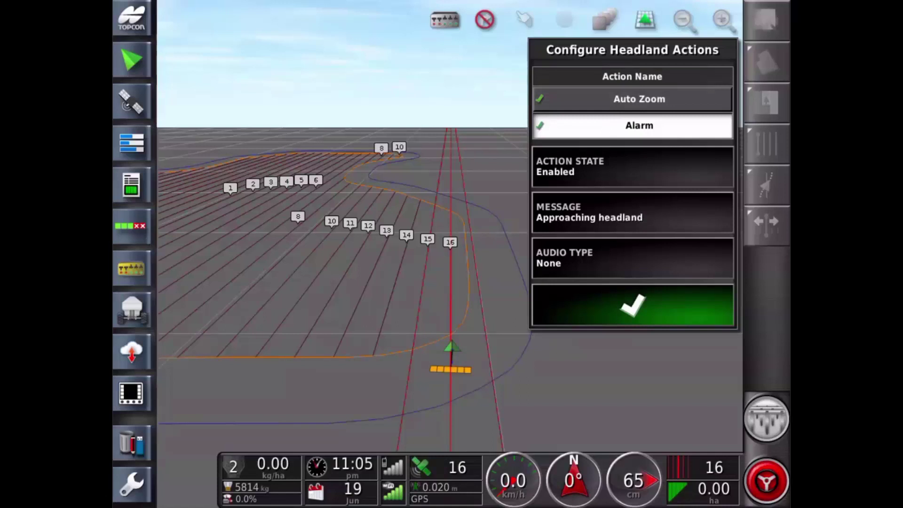
# Set the headland alarm's audio type to Beep and accept the headland actions and options
pyautogui.click(632, 258)
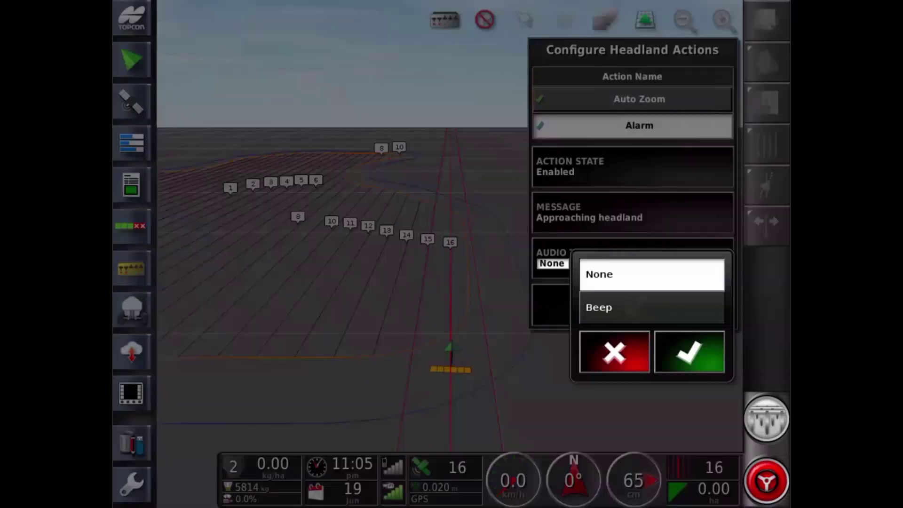
pyautogui.click(651, 307)
pyautogui.click(689, 352)
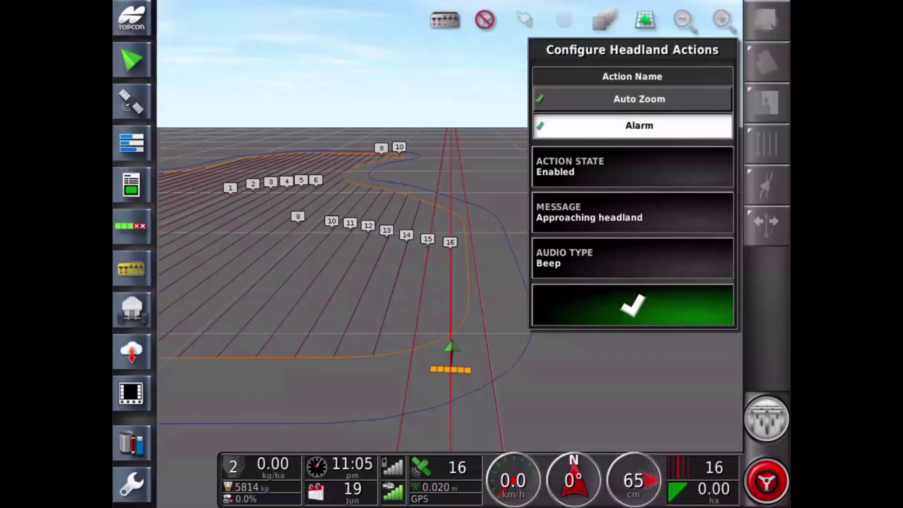
pyautogui.click(632, 304)
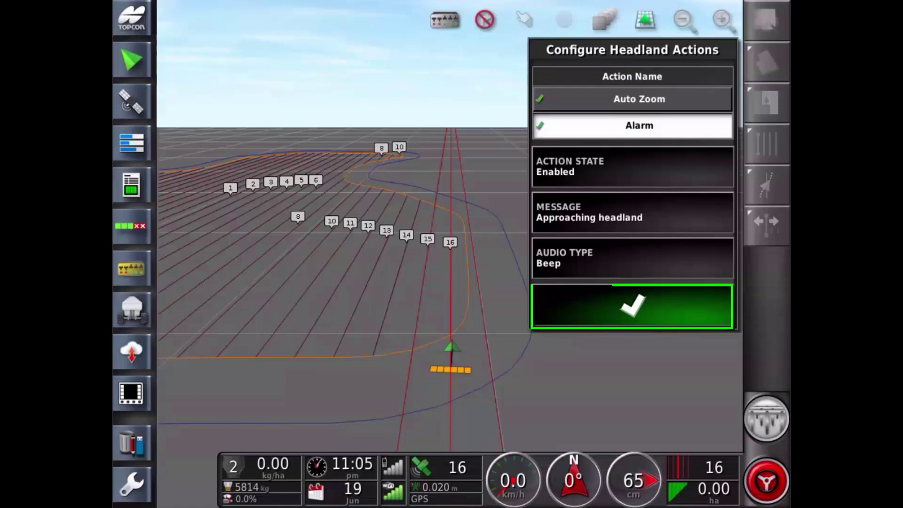
pyautogui.click(633, 307)
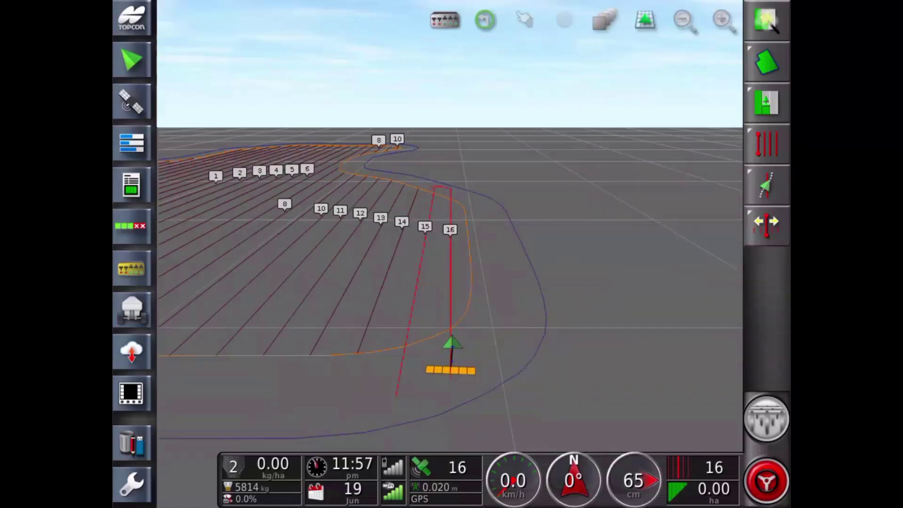
# Open the headland turn configuration and set the turn radius to 6.1 m
pyautogui.click(767, 143)
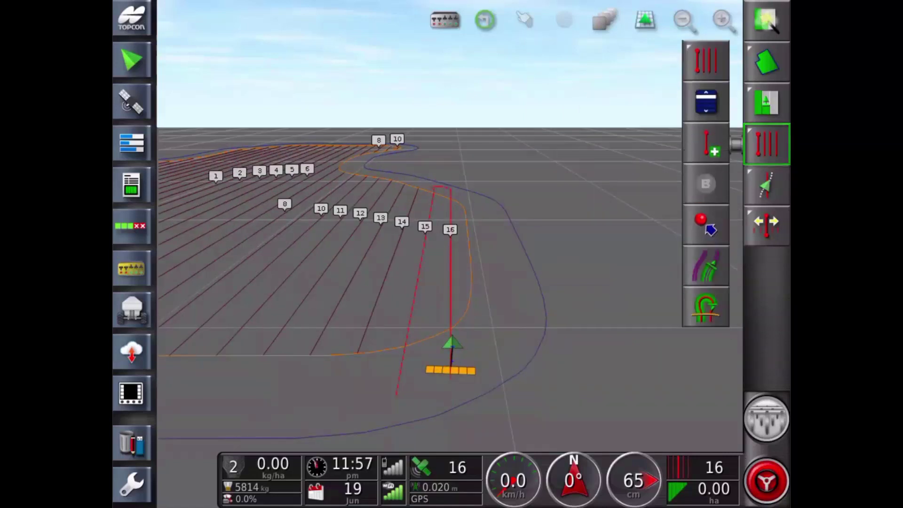
pyautogui.click(706, 305)
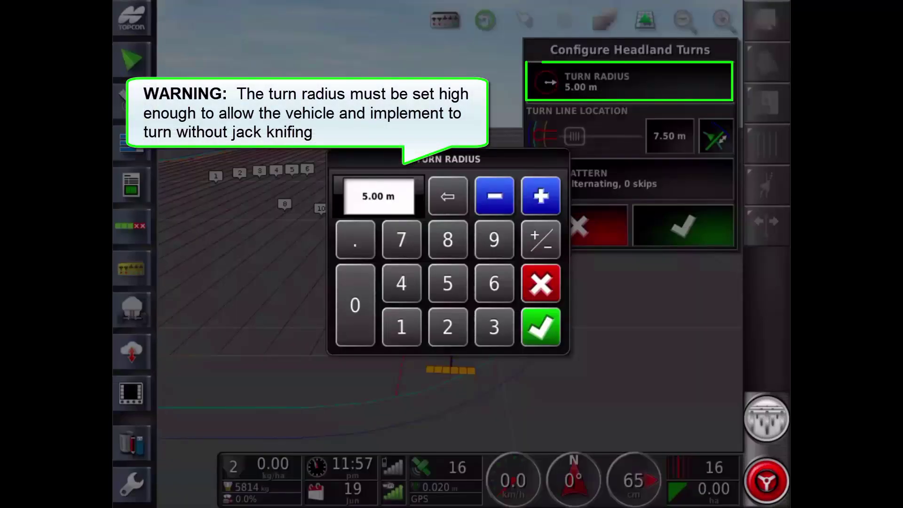
pyautogui.click(494, 284)
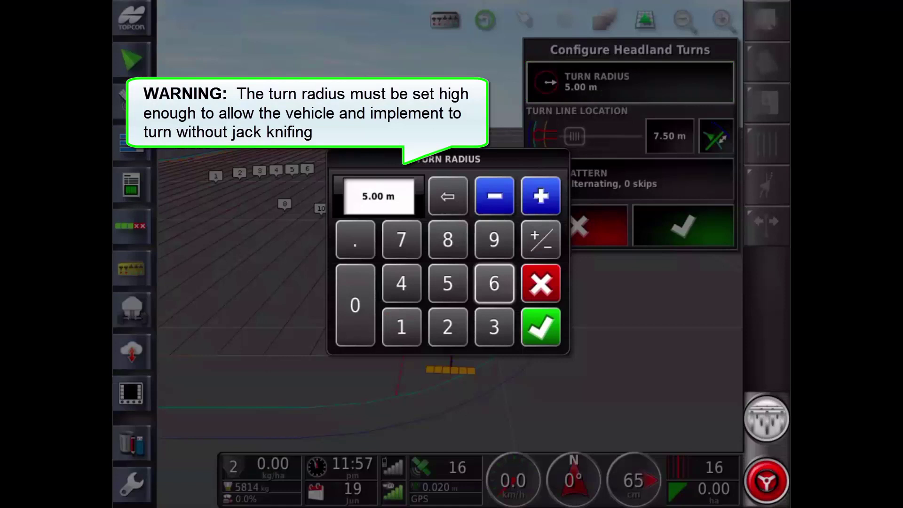
pyautogui.click(355, 240)
pyautogui.click(402, 327)
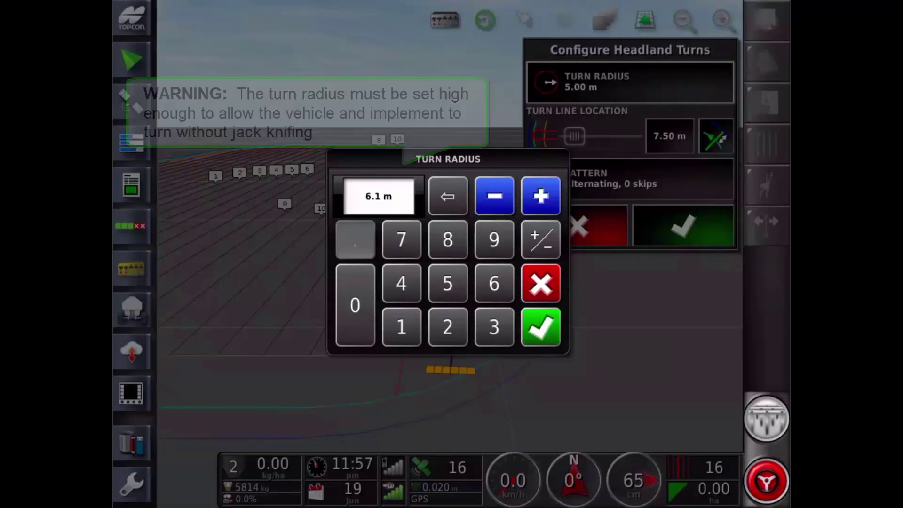
pyautogui.click(541, 327)
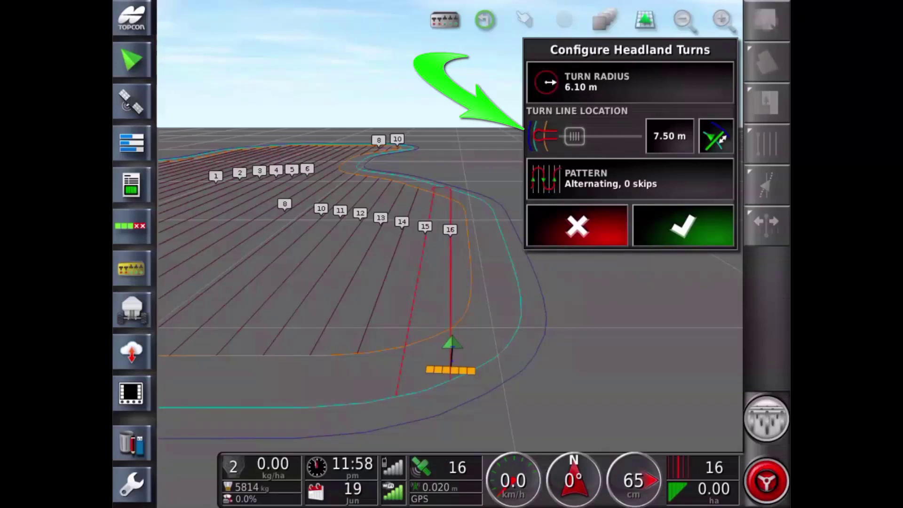
# Set the headland turn line location to 12.2 m
pyautogui.moveTo(574, 136)
pyautogui.mouseDown()
pyautogui.moveTo(621, 136)
pyautogui.moveTo(581, 136)
pyautogui.mouseUp()
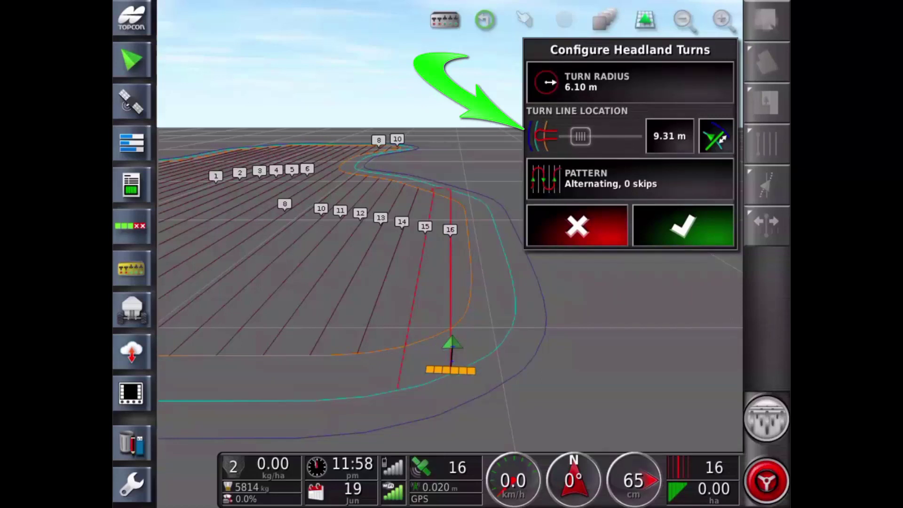
pyautogui.click(670, 136)
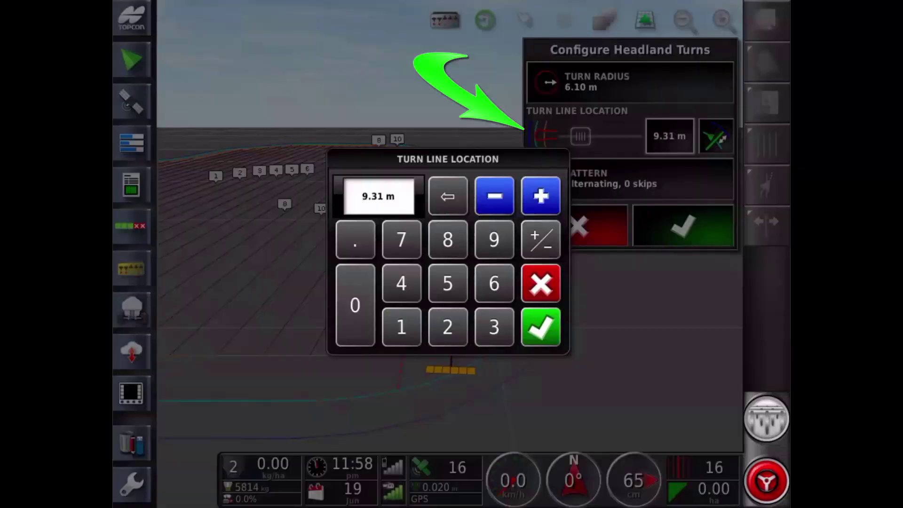
pyautogui.click(447, 283)
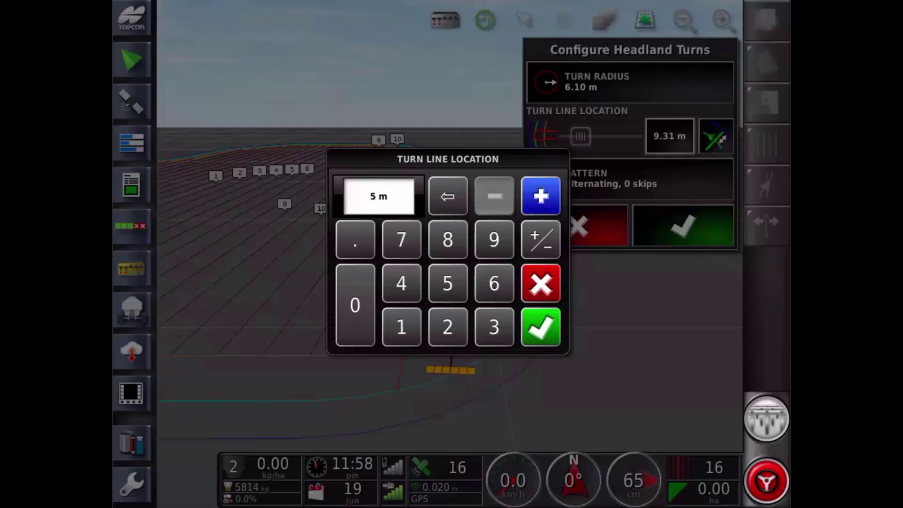
pyautogui.click(541, 327)
pyautogui.click(451, 279)
pyautogui.click(402, 327)
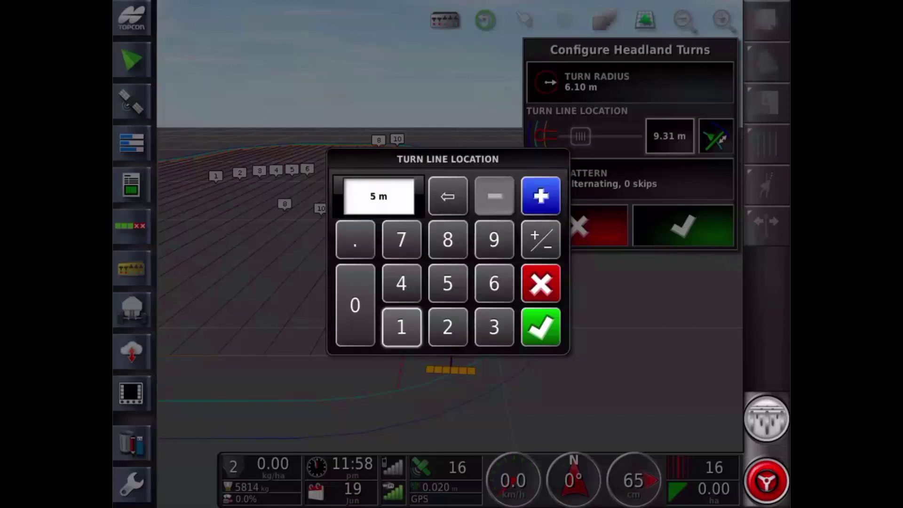
pyautogui.click(448, 326)
pyautogui.click(355, 240)
pyautogui.click(448, 327)
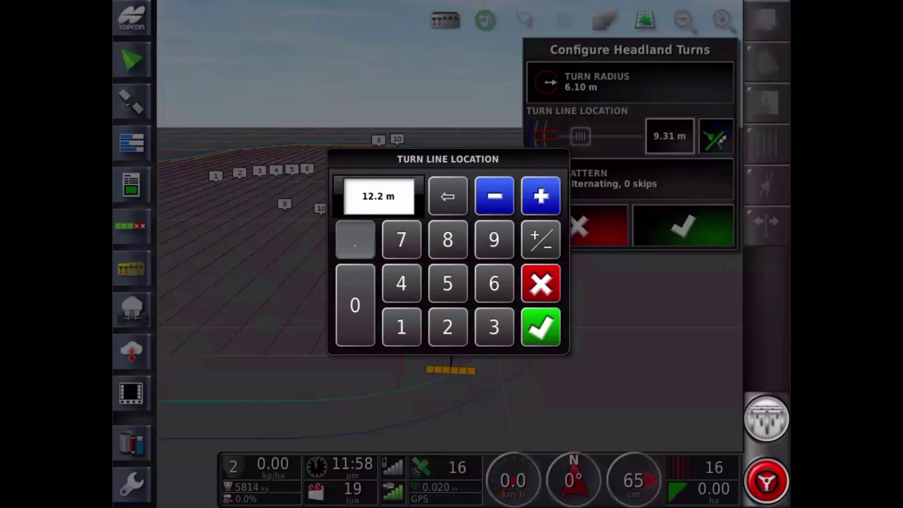
pyautogui.click(541, 327)
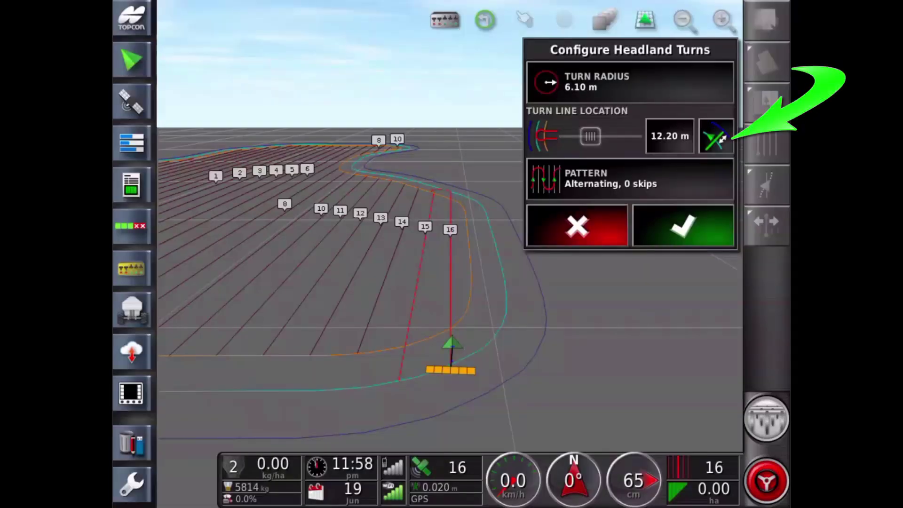
pyautogui.click(716, 136)
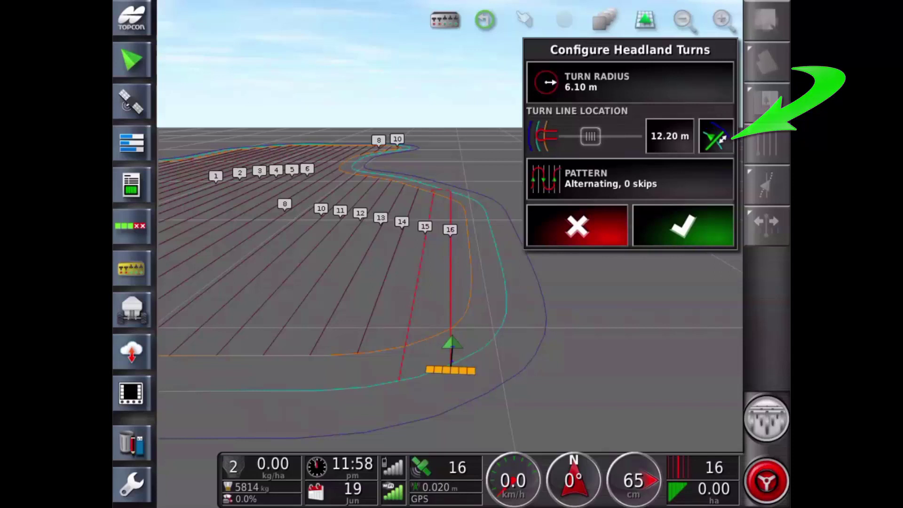
# Try one skipped row and an increasing swath progression in the turn pattern, restoring 0 skips and decreasing progression
pyautogui.click(631, 179)
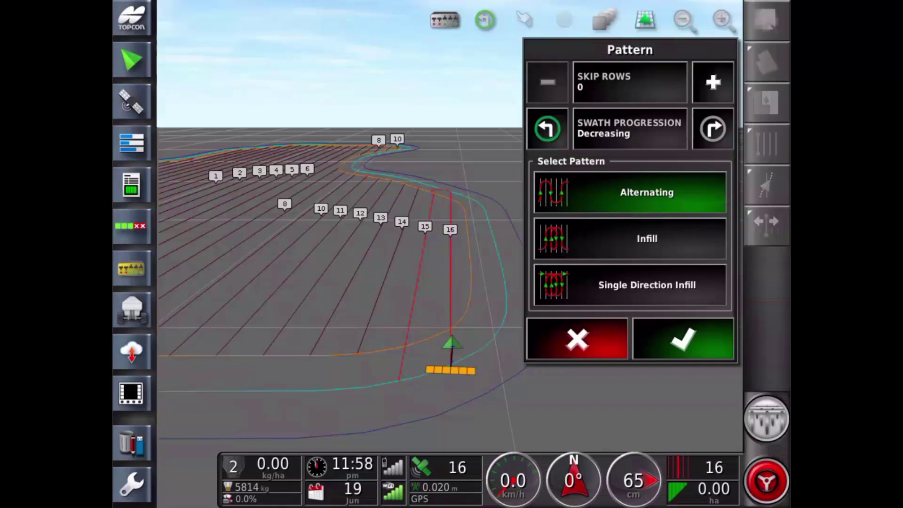
pyautogui.click(713, 82)
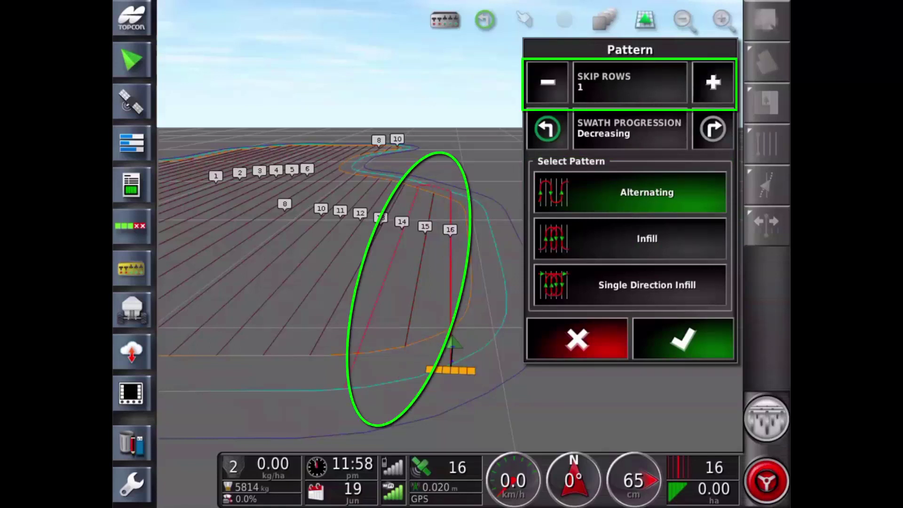
pyautogui.click(548, 83)
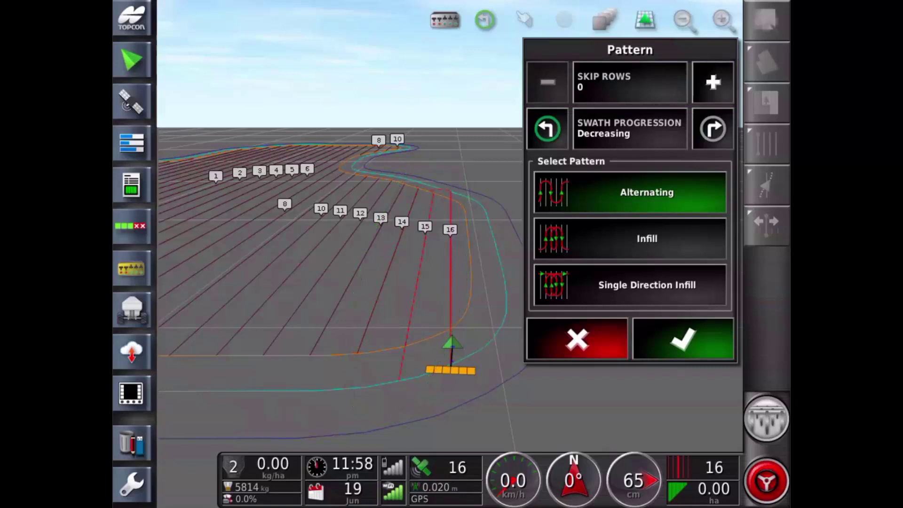
pyautogui.click(713, 129)
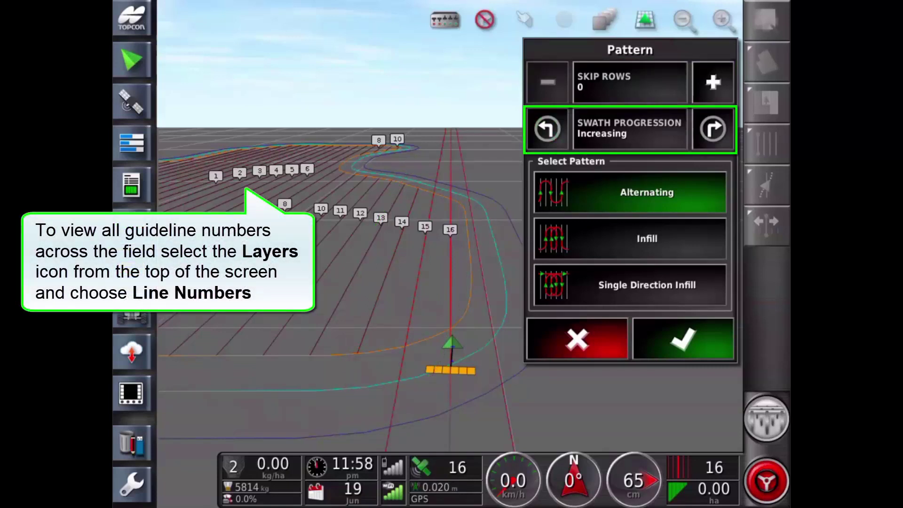
pyautogui.click(548, 129)
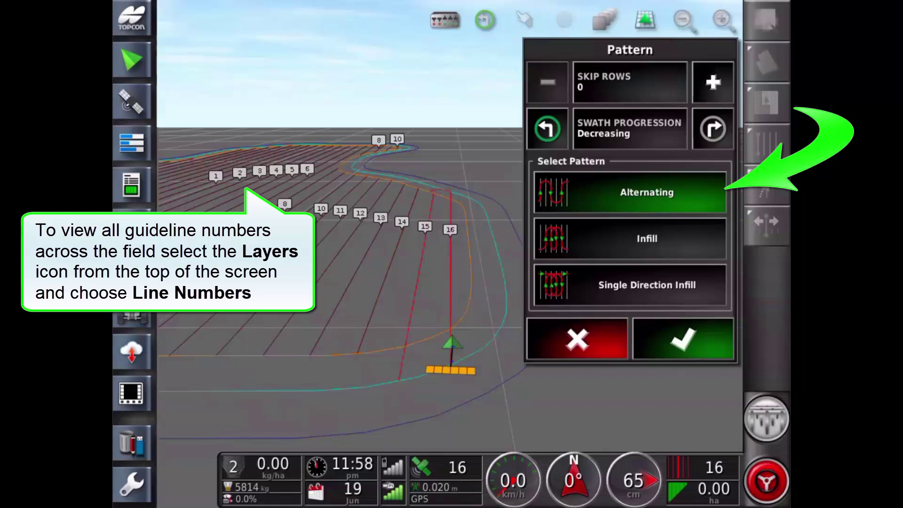
# Try the Infill and Single Direction Infill patterns, select Alternating, and accept the pattern and headland turn settings
pyautogui.click(629, 238)
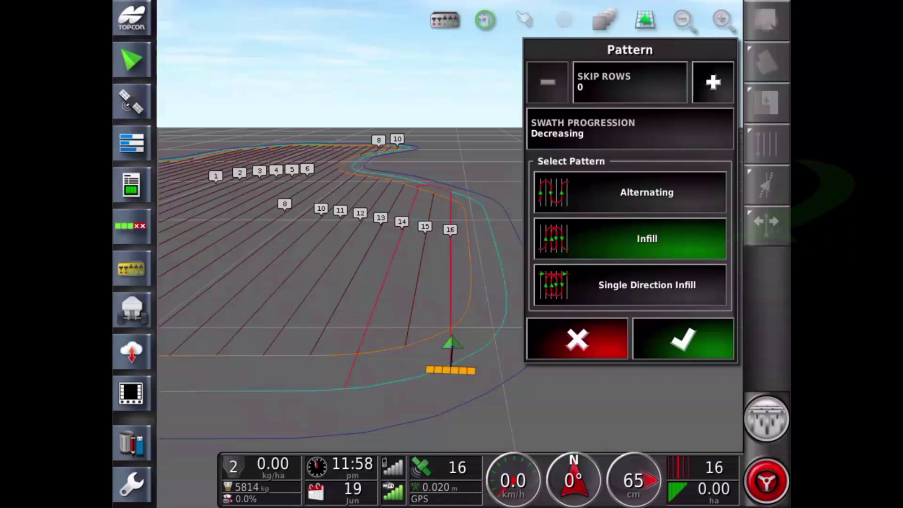
pyautogui.click(629, 285)
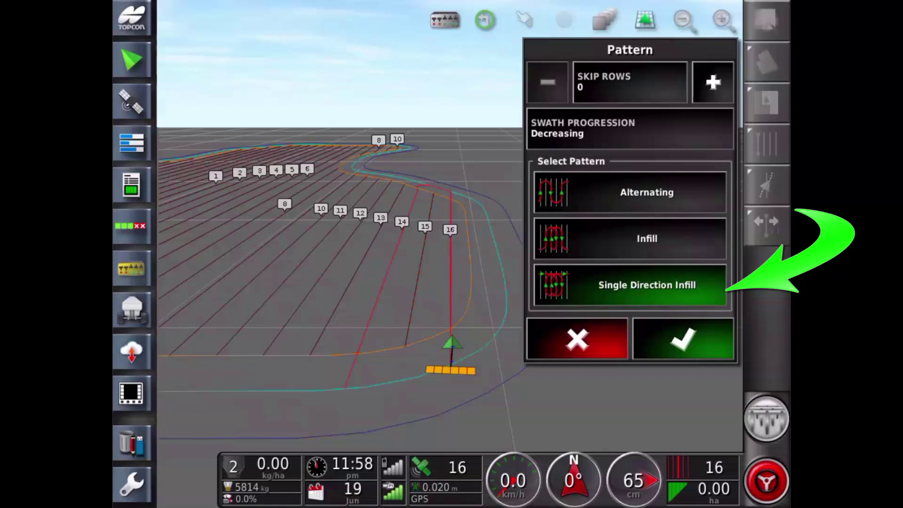
pyautogui.click(630, 192)
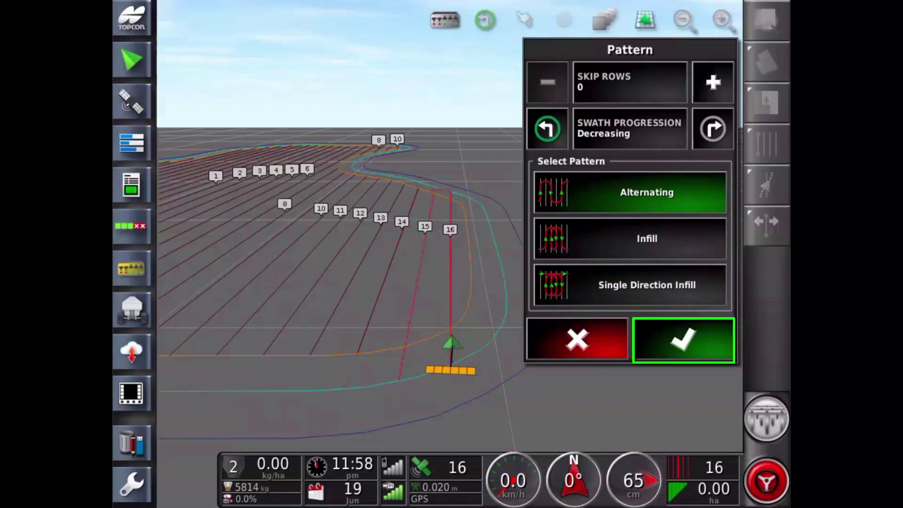
pyautogui.click(683, 339)
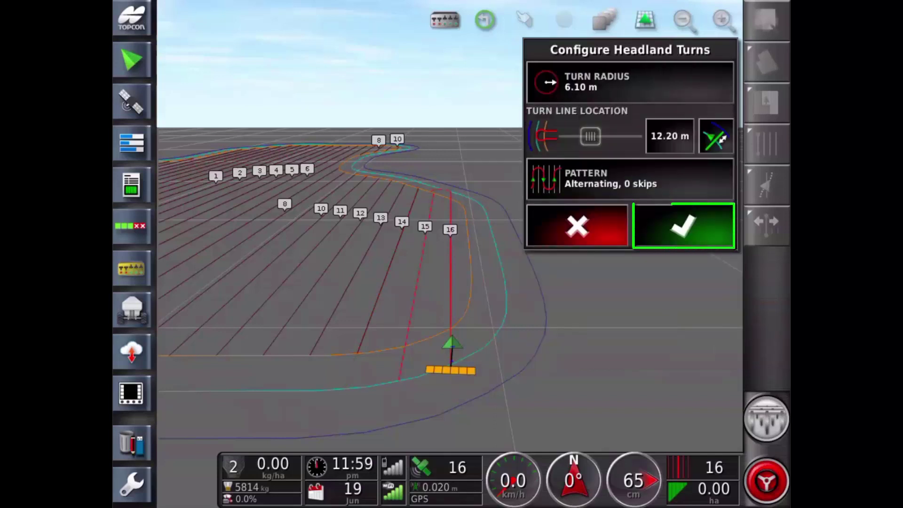
pyautogui.click(683, 225)
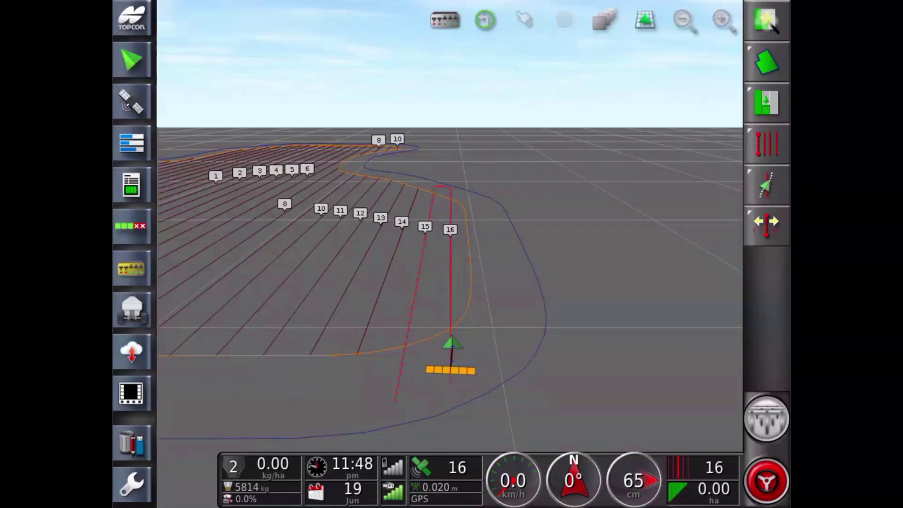
# In the general system alarm setup, set the Headland Turns alarm's distance to headland to 125 m
pyautogui.click(132, 484)
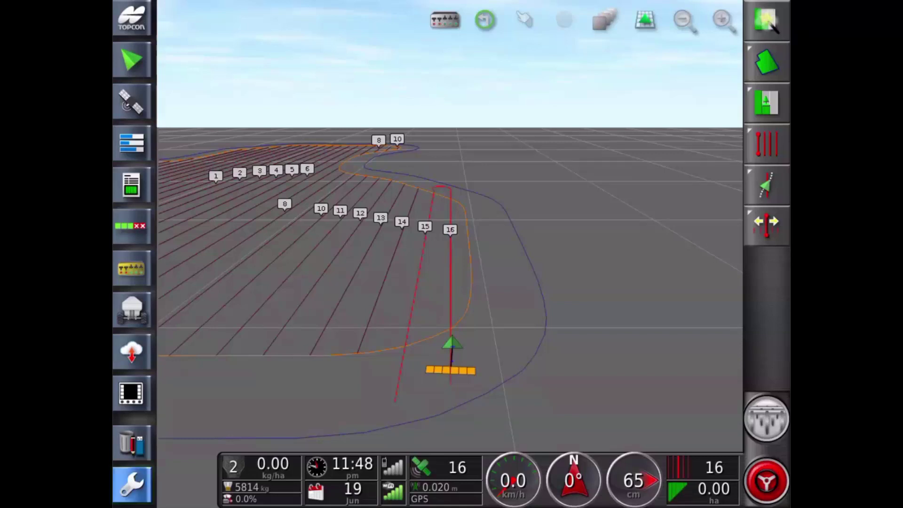
pyautogui.click(371, 470)
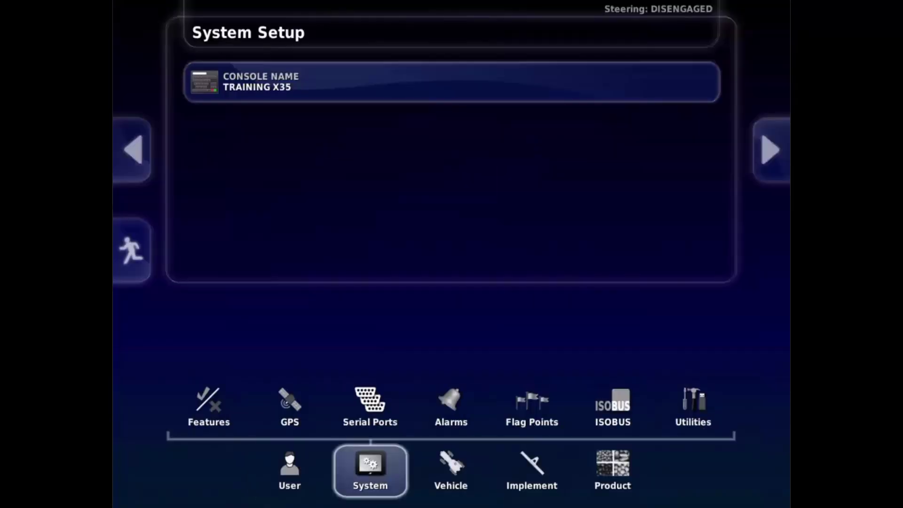
pyautogui.click(451, 407)
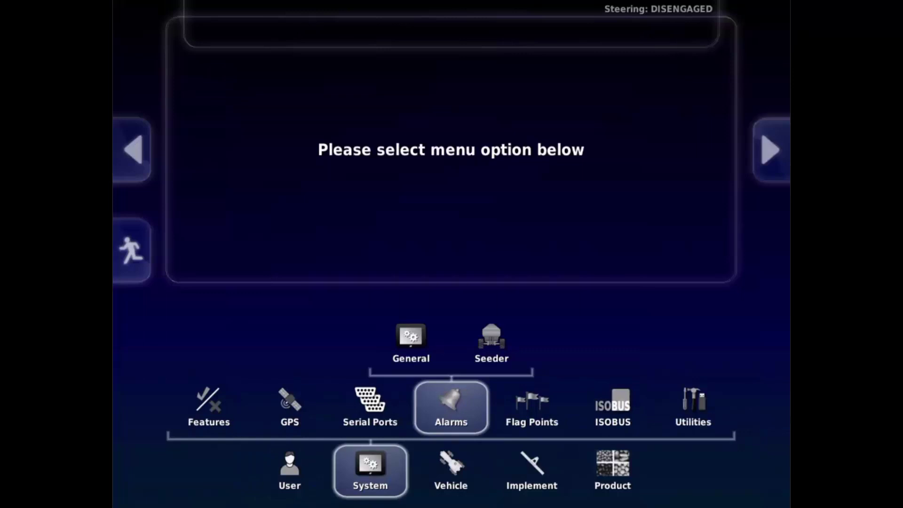
pyautogui.click(411, 344)
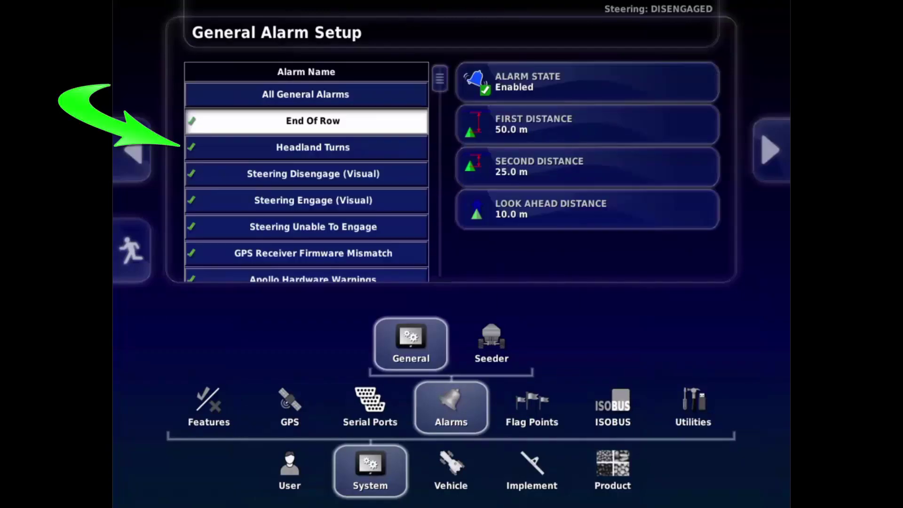
pyautogui.click(306, 147)
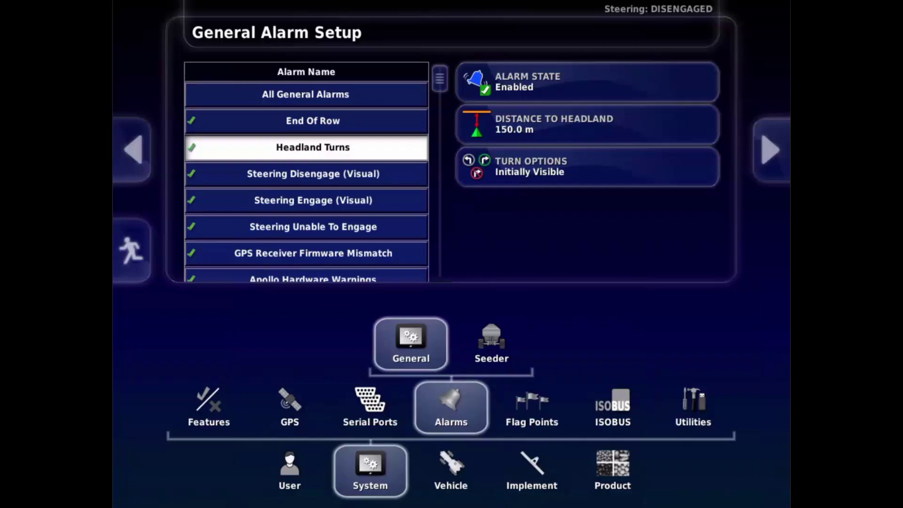
pyautogui.click(587, 124)
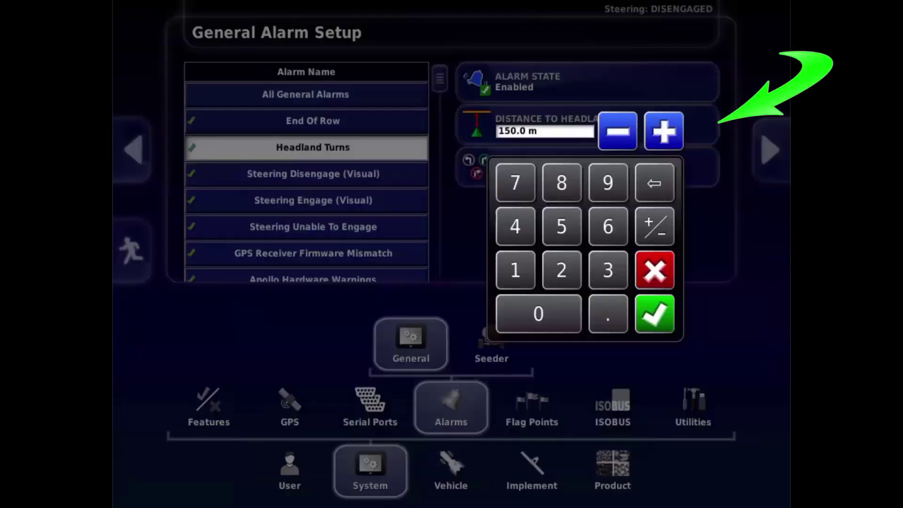
pyautogui.write('125')
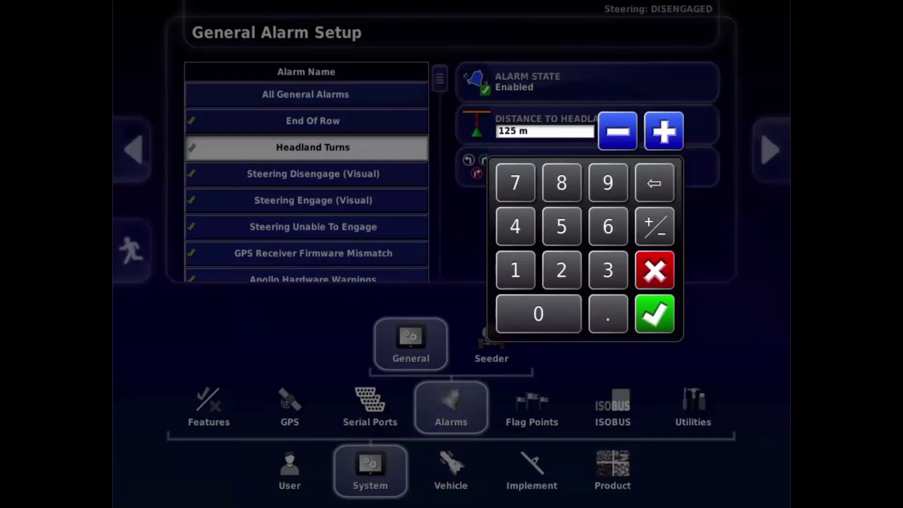
pyautogui.click(654, 314)
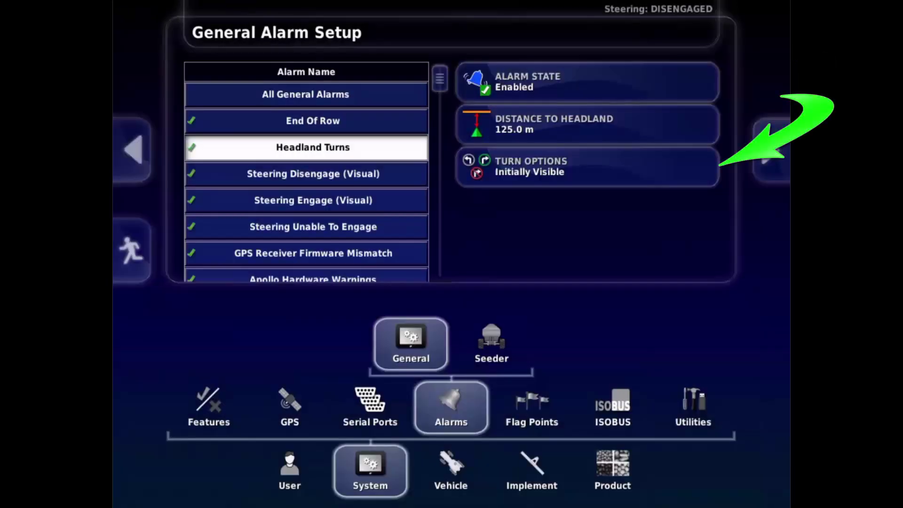
# Confirm Initially Visible as the Headland Turns alarm's turn options and return to the field view
pyautogui.click(560, 167)
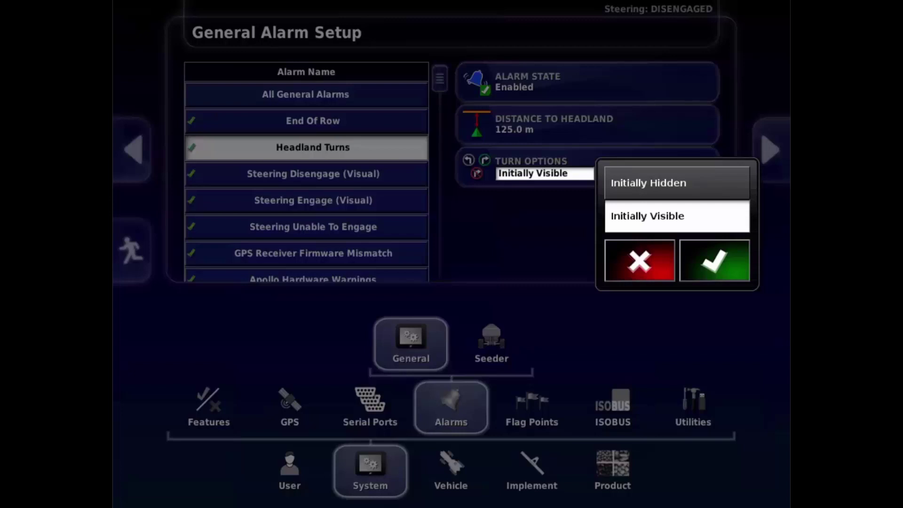
pyautogui.click(715, 260)
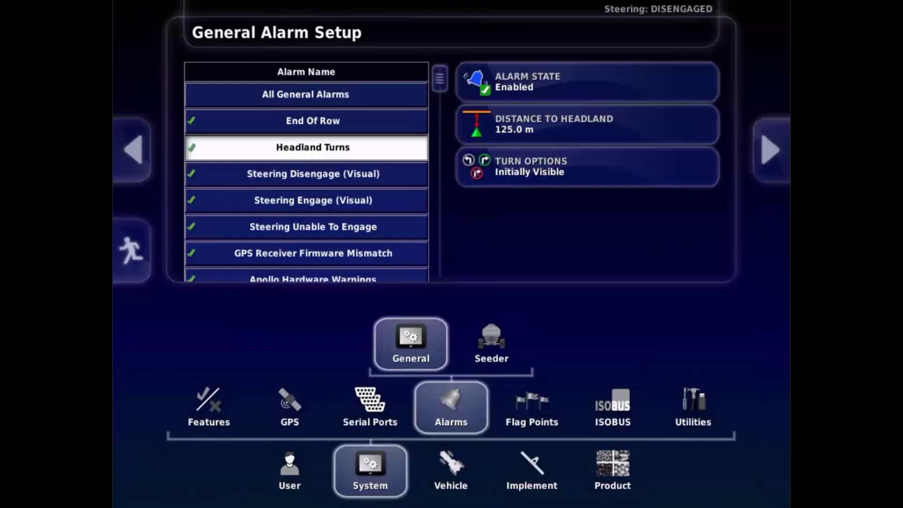
pyautogui.click(131, 250)
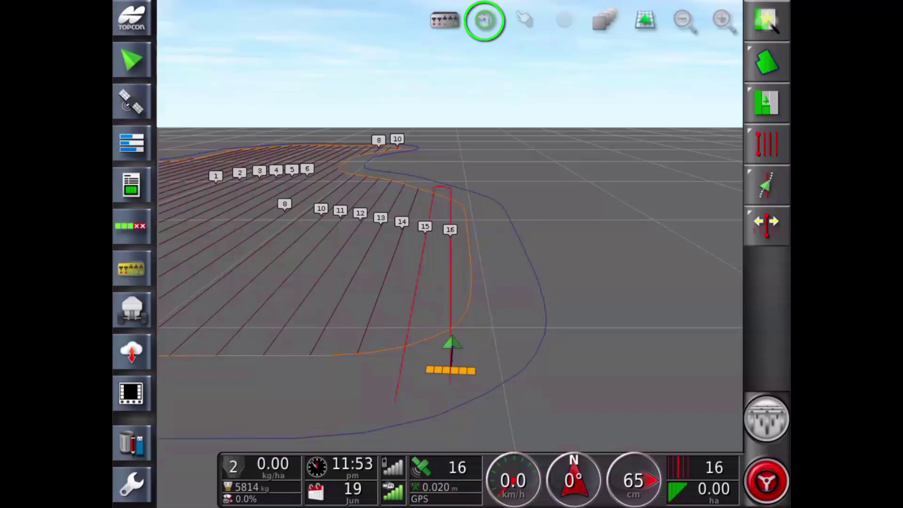
# Open the headland turn details, set the skip rows to 0 and choose a right turn
pyautogui.click(485, 20)
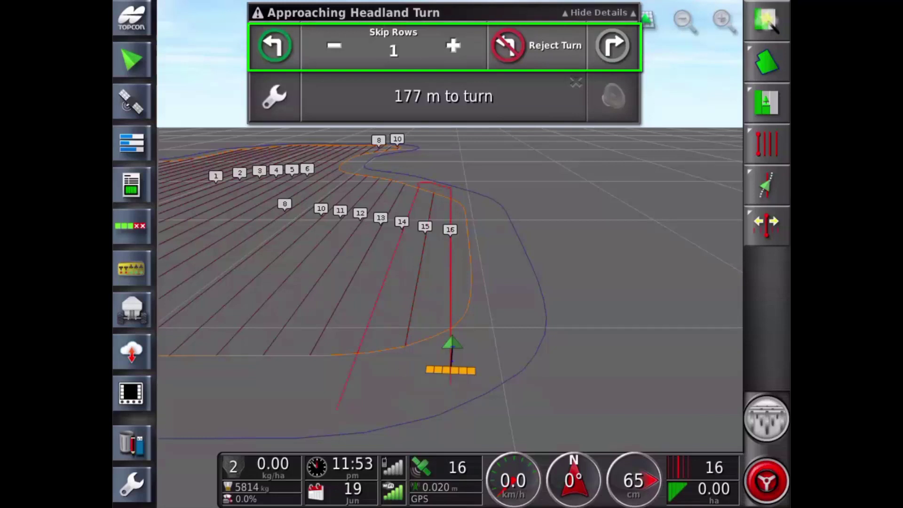
pyautogui.click(334, 45)
pyautogui.click(613, 45)
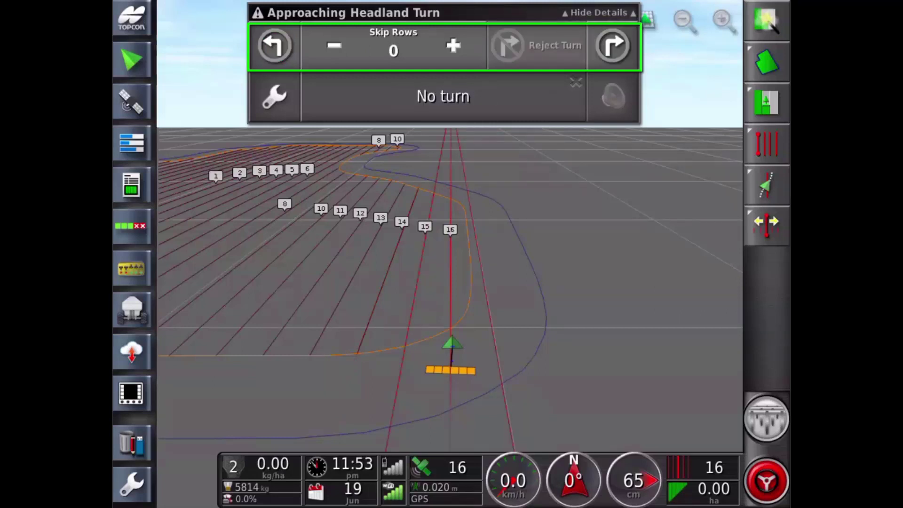
# Choose a left turn, trying Reject Turn before reselecting it, and check the Headland Turns alarm settings before returning to the field view
pyautogui.click(274, 45)
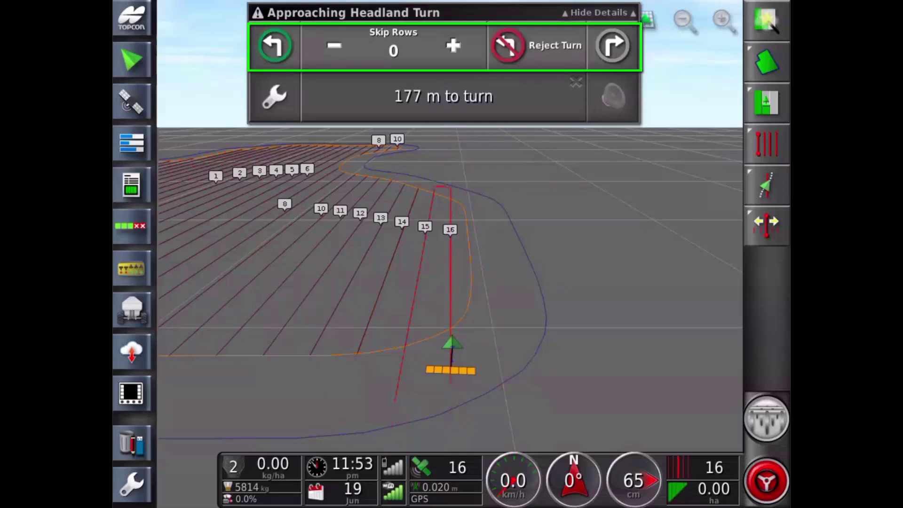
pyautogui.click(508, 45)
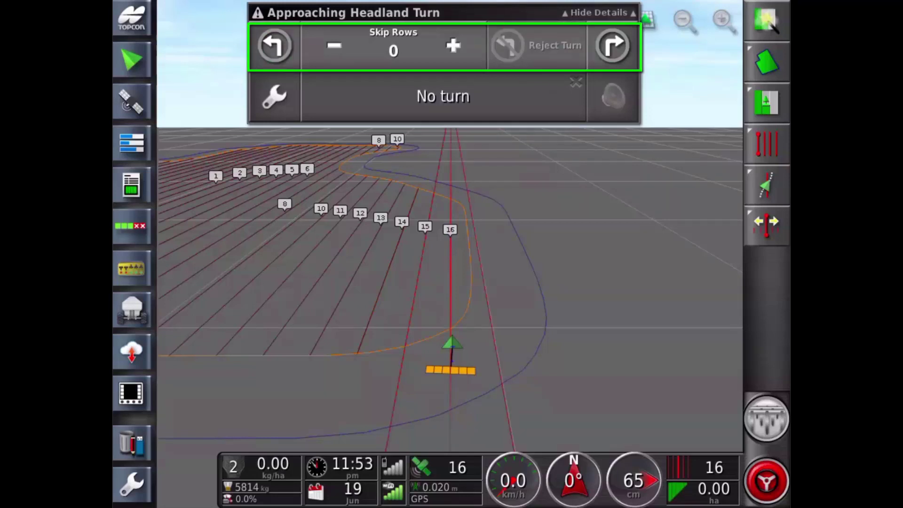
pyautogui.click(274, 45)
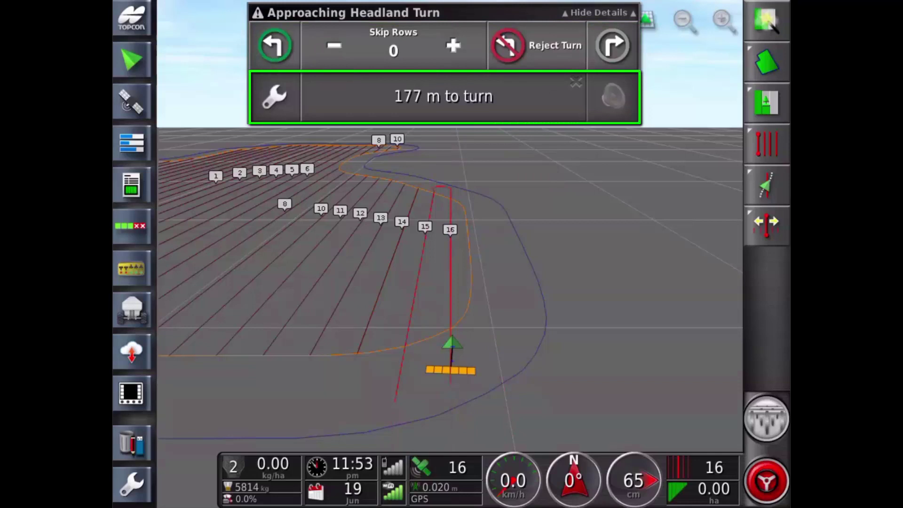
pyautogui.click(274, 96)
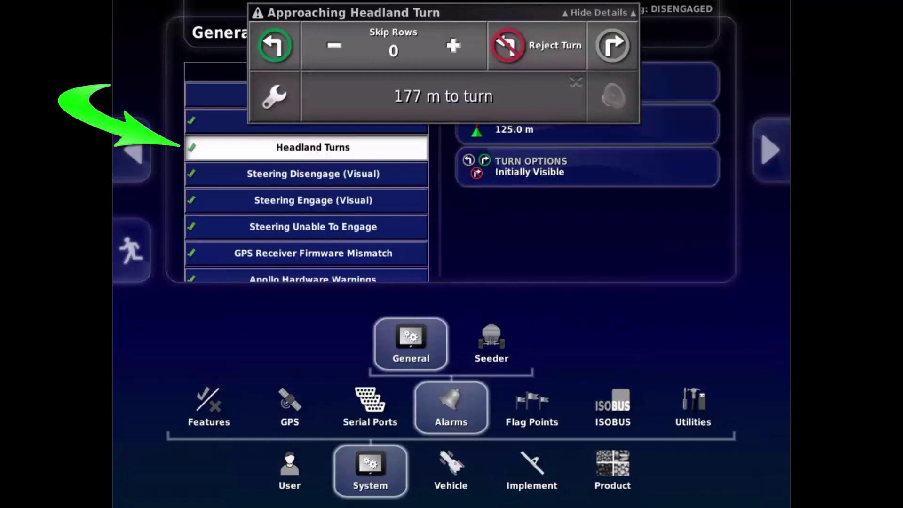
pyautogui.click(132, 249)
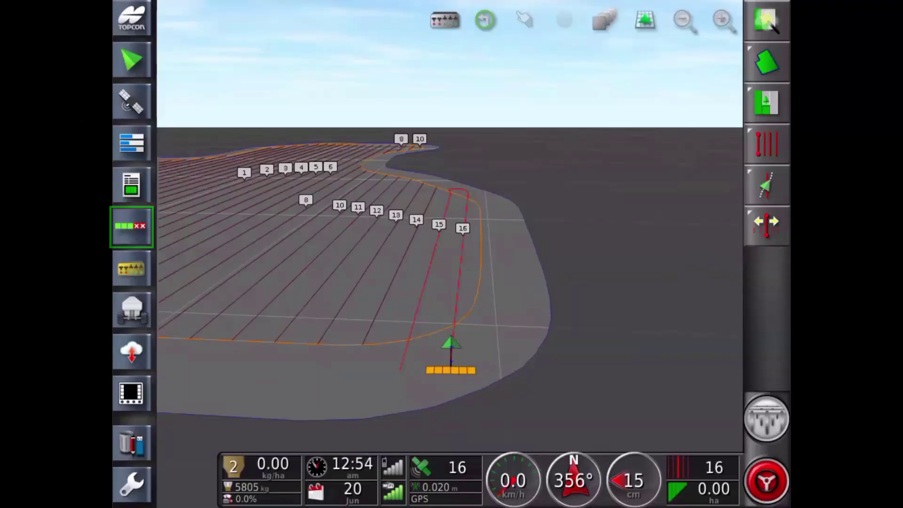
# In Auto Section Control, set the boundary limit to Headland and the control mode value to 100
pyautogui.click(131, 227)
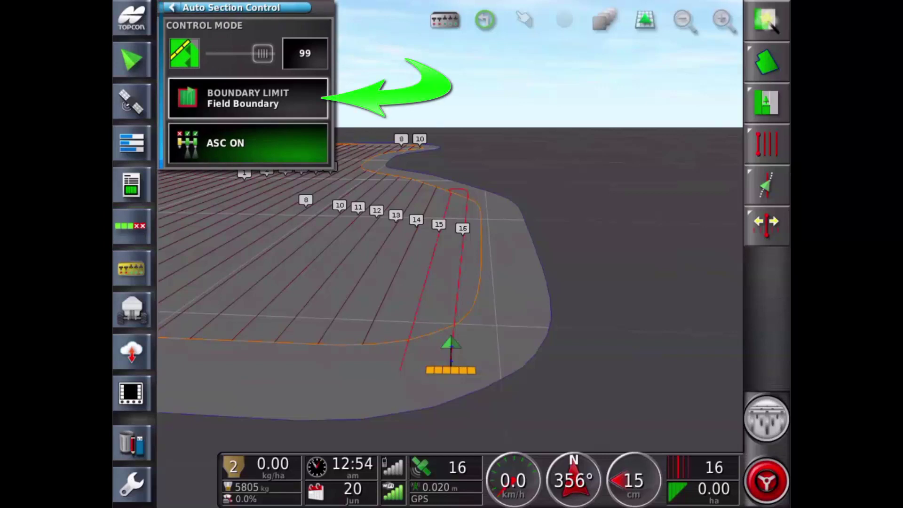
pyautogui.click(248, 98)
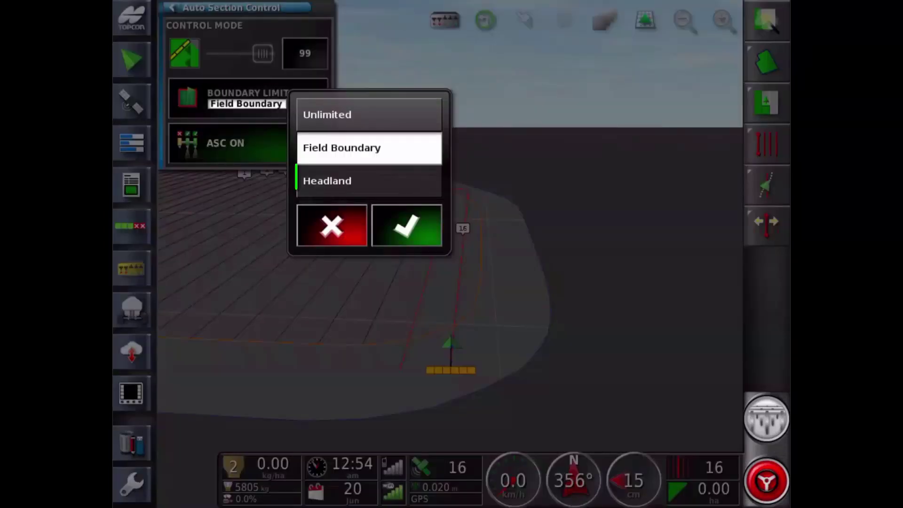
pyautogui.click(369, 181)
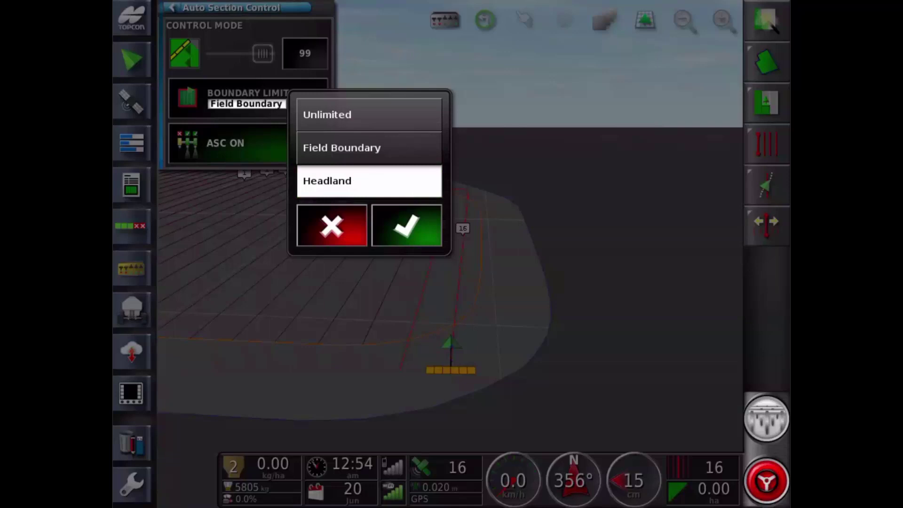
pyautogui.click(406, 225)
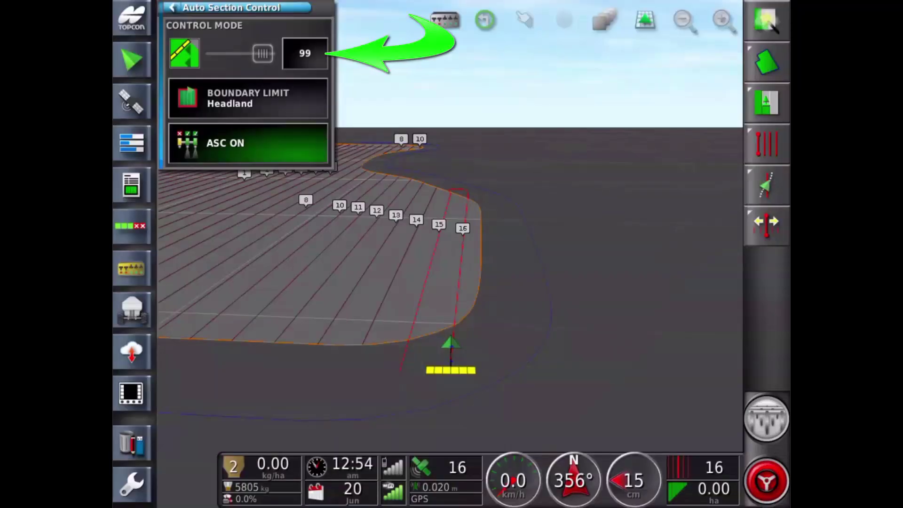
pyautogui.moveTo(262, 53); pyautogui.dragTo(263, 53)
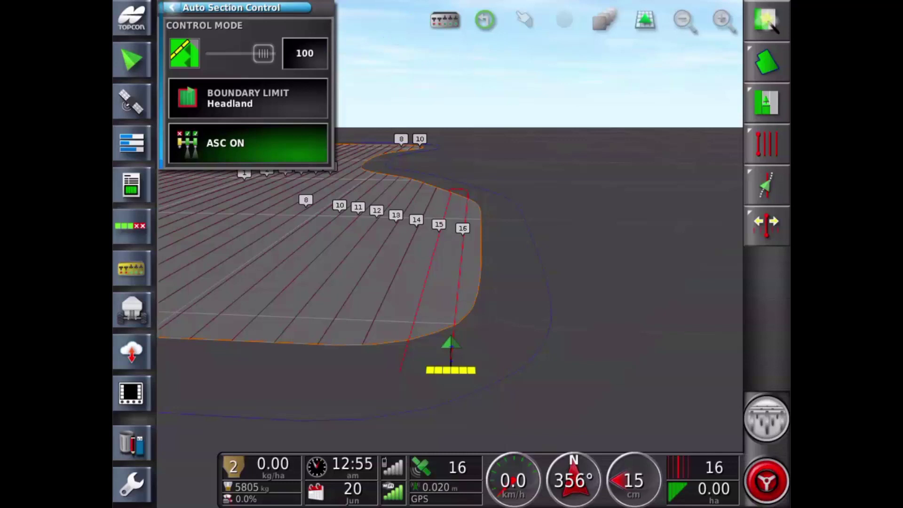
pyautogui.click(172, 8)
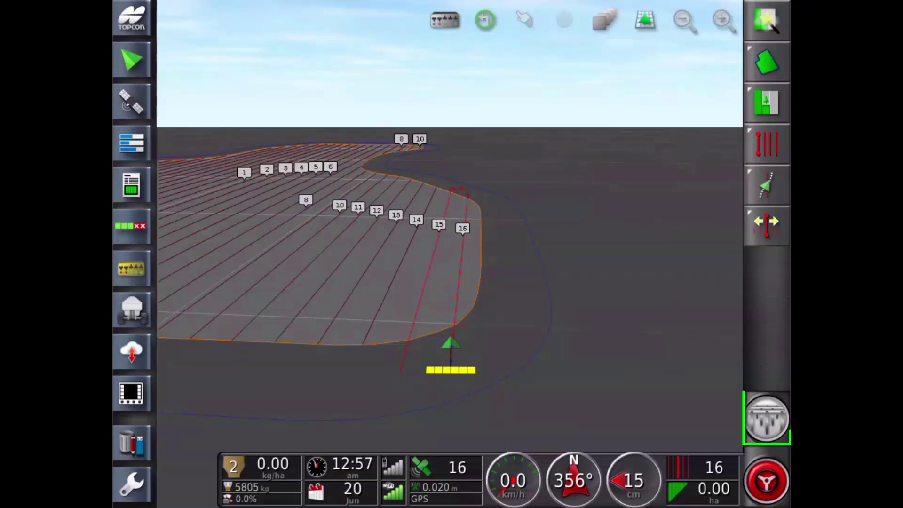
# Switch on the seeder's master control and engage automatic steering along the active guideline
pyautogui.click(766, 418)
pyautogui.click(767, 481)
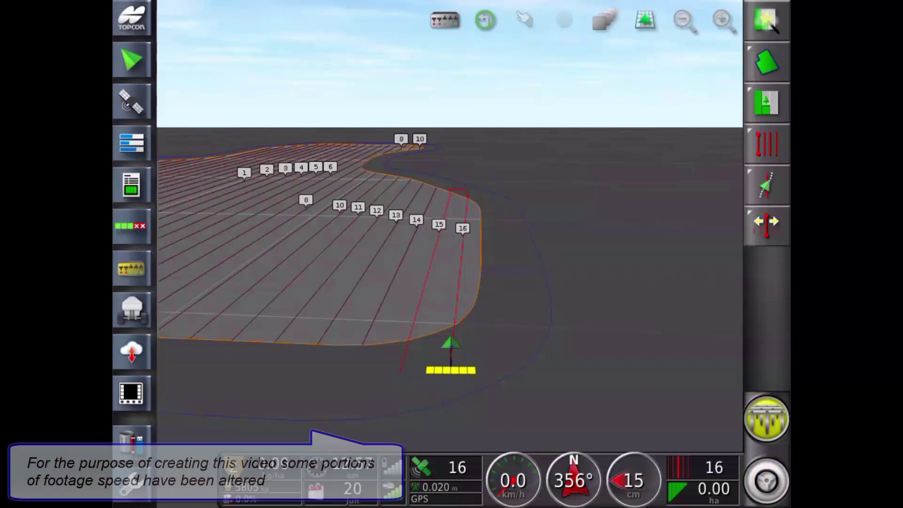
pyautogui.click(766, 481)
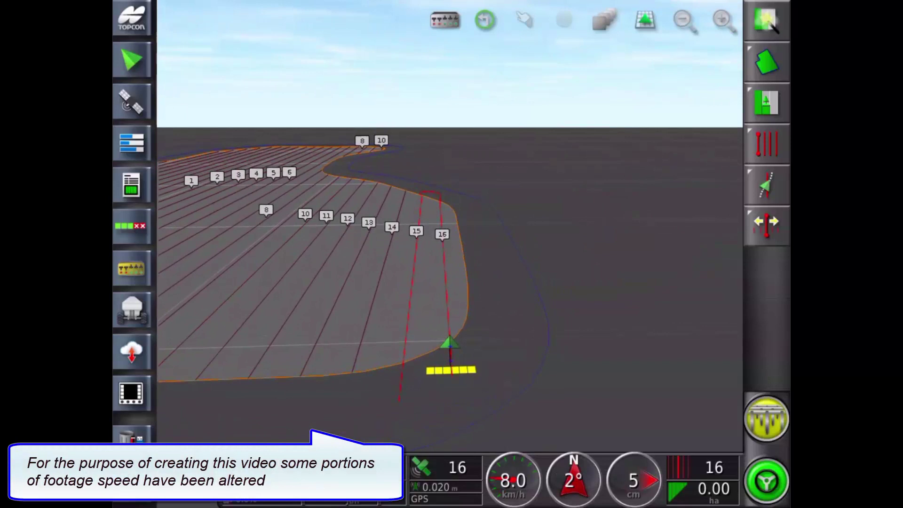
pyautogui.click(767, 419)
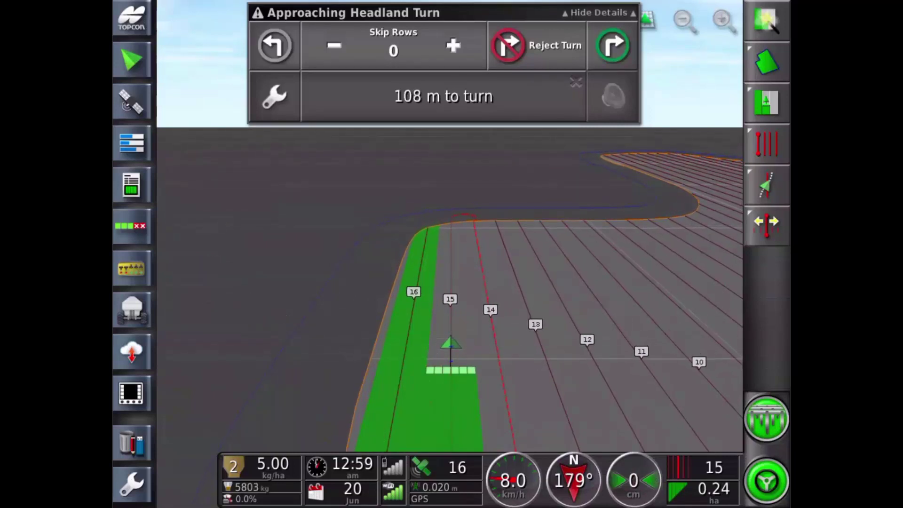
# Collapse the approaching turn's details, then set the headland turn line location to 6.30 m and accept the settings
pyautogui.click(599, 13)
pyautogui.click(767, 143)
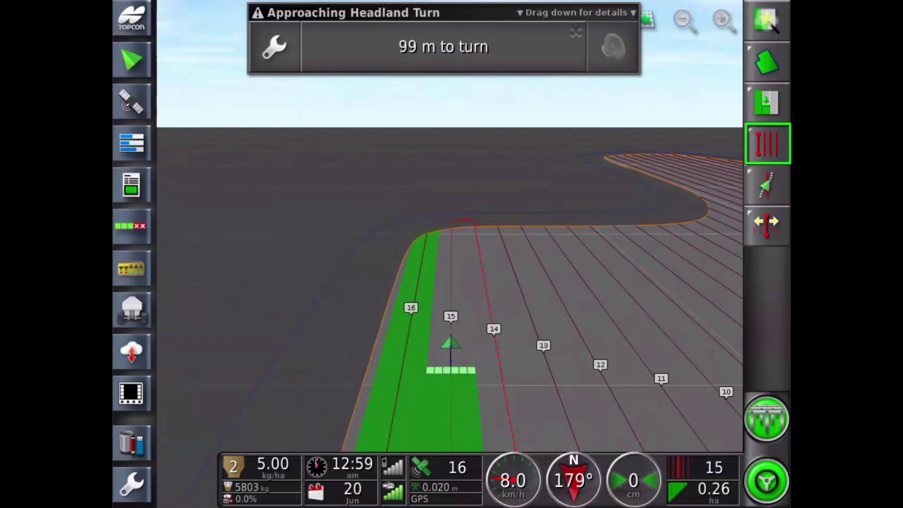
pyautogui.click(706, 306)
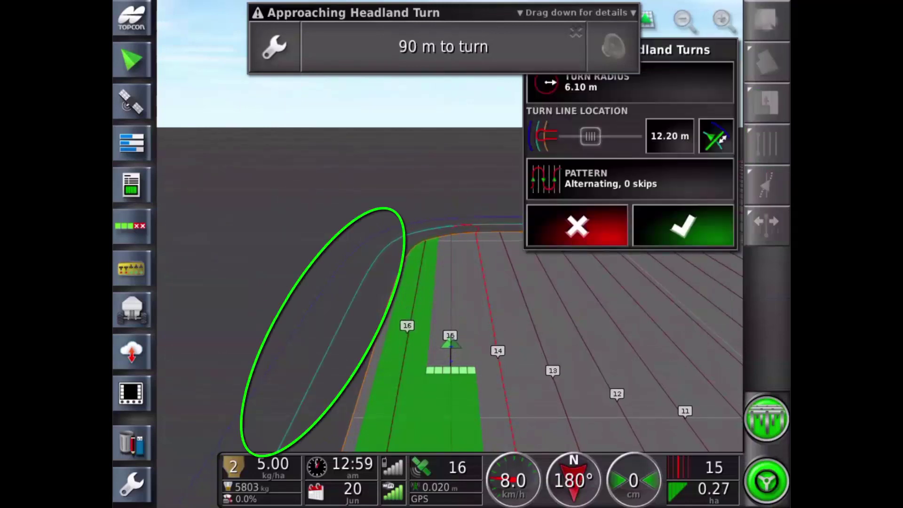
pyautogui.moveTo(591, 137); pyautogui.dragTo(570, 136)
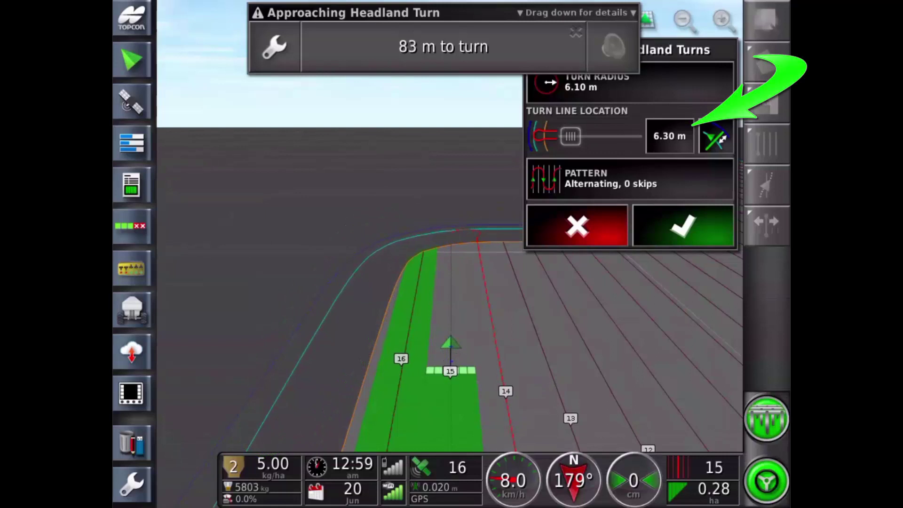
pyautogui.click(683, 226)
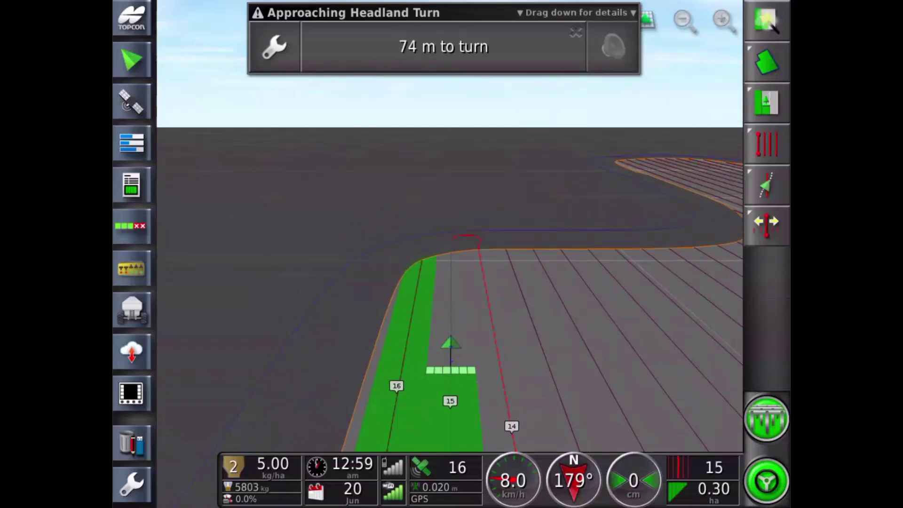